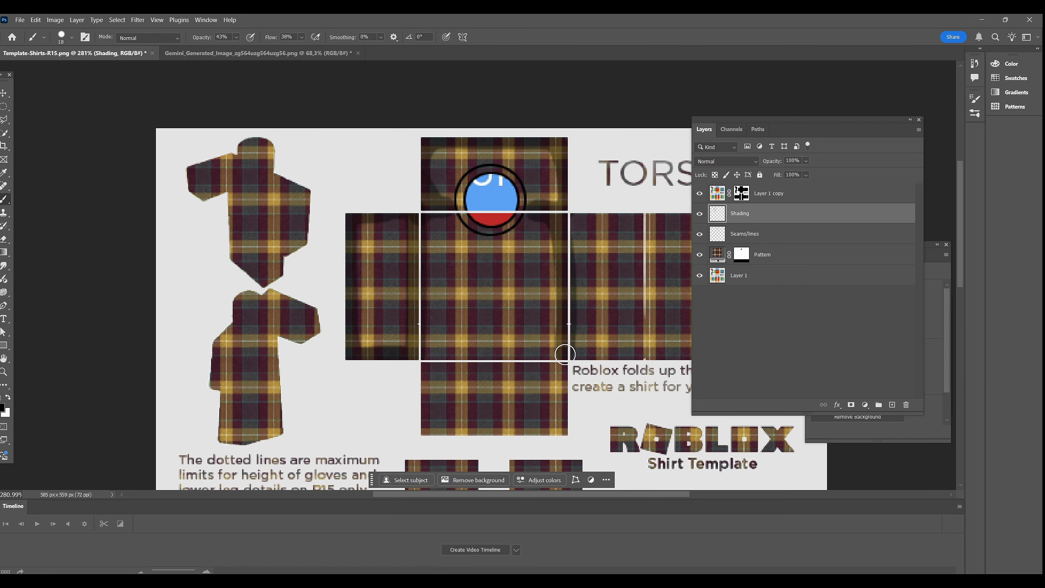
- Shade the edges of the torso panels with the black brush on the Shading layer, raising its opacity and flow to 100%
mouse_move(511, 340)
mouse_down()
mouse_move(412, 334)
mouse_move(362, 348)
mouse_move(419, 224)
mouse_up()
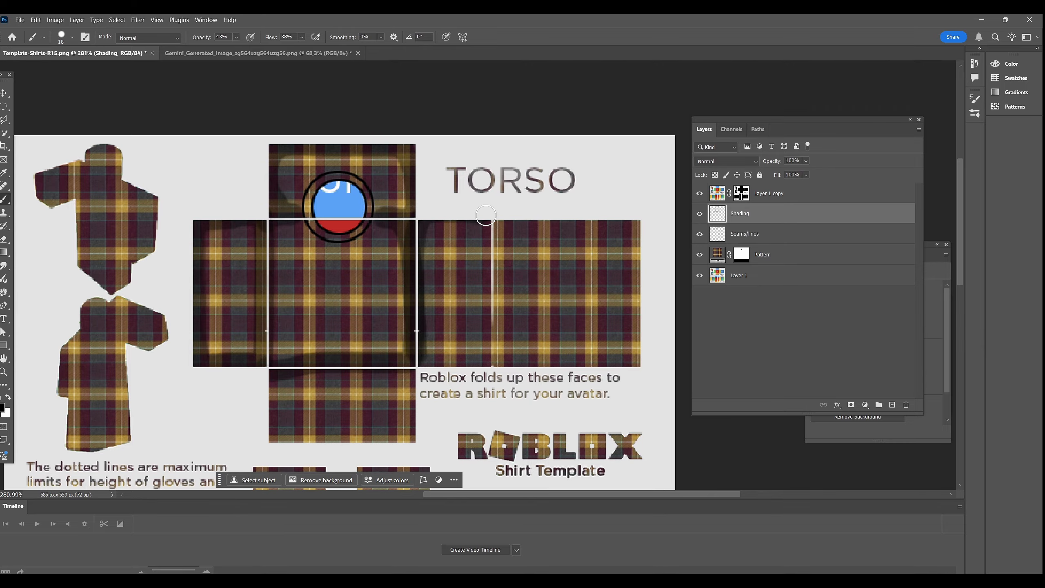
mouse_move(486, 215)
mouse_down()
mouse_move(493, 285)
mouse_move(482, 360)
mouse_move(452, 370)
mouse_up()
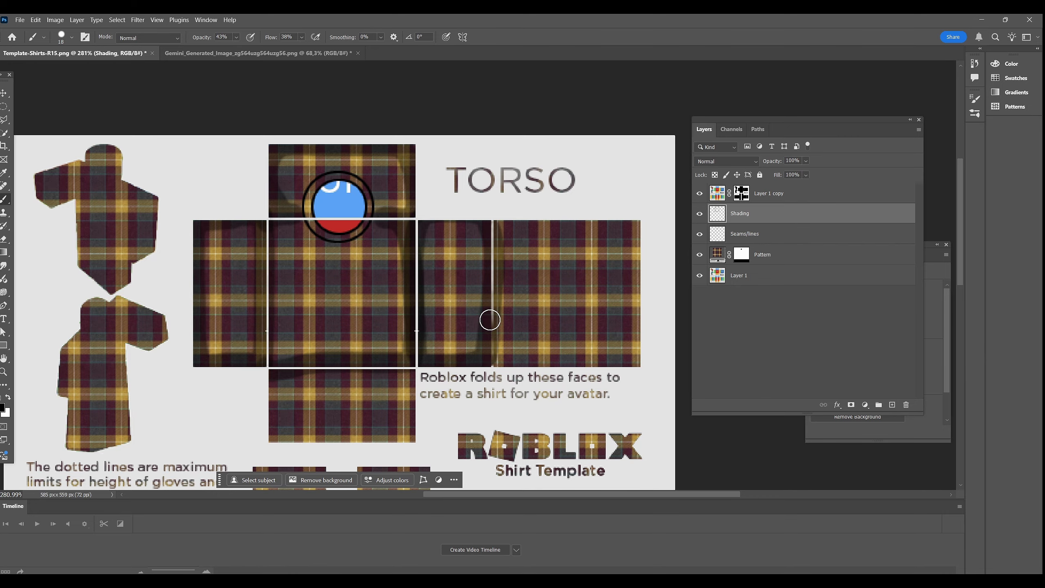
key(0)
key(shift+0)
mouse_move(488, 224)
mouse_down()
mouse_move(605, 223)
mouse_move(629, 369)
mouse_move(490, 243)
mouse_move(427, 355)
mouse_move(416, 222)
mouse_move(379, 216)
mouse_move(408, 169)
mouse_move(277, 217)
mouse_move(422, 384)
mouse_up()
drag(265, 365, 383, 361)
mouse_move(383, 360)
mouse_down()
mouse_move(313, 224)
mouse_move(364, 223)
mouse_up()
drag(372, 441, 455, 230)
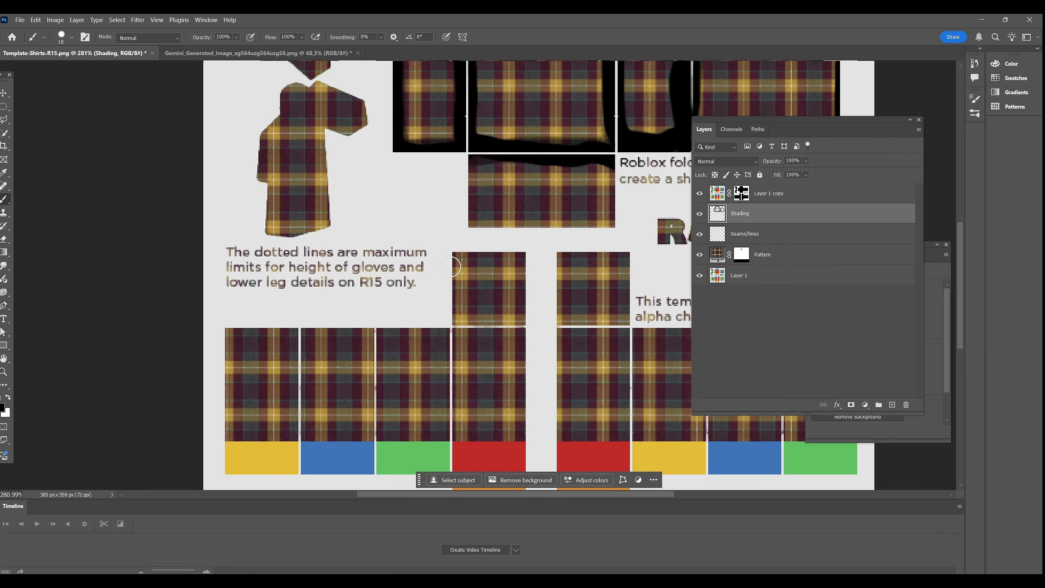
- Paint solid black borders around the edges of the sleeve panels of both arms on the Shading layer
mouse_move(448, 443)
mouse_down()
mouse_move(454, 329)
mouse_move(448, 442)
mouse_move(253, 330)
mouse_move(369, 397)
mouse_move(402, 329)
mouse_move(440, 326)
mouse_move(461, 260)
mouse_move(535, 321)
mouse_up()
mouse_move(541, 321)
mouse_down()
mouse_move(429, 300)
mouse_move(443, 241)
mouse_move(521, 396)
mouse_move(543, 300)
mouse_move(588, 302)
mouse_move(599, 387)
mouse_move(531, 430)
mouse_up()
scroll(474, 413, right, 3)
scroll(473, 414, down, 1)
mouse_move(473, 413)
mouse_down()
mouse_move(611, 373)
mouse_move(611, 300)
mouse_move(545, 301)
mouse_move(535, 377)
mouse_move(482, 299)
mouse_up()
mouse_move(375, 342)
mouse_down()
mouse_move(494, 371)
mouse_move(505, 441)
mouse_up()
drag(487, 273, 493, 344)
mouse_move(378, 290)
mouse_down()
mouse_move(361, 359)
mouse_move(478, 373)
mouse_move(497, 366)
mouse_move(423, 370)
mouse_move(403, 286)
mouse_up()
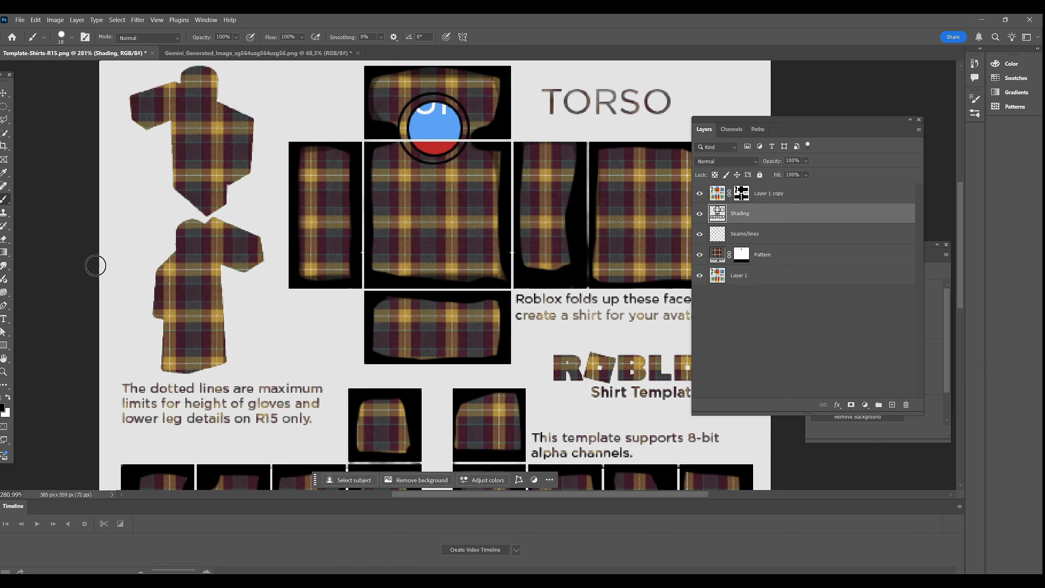
- Smudge the black edges of the torso's side, front and upper panels at 42% strength, and set the smudge brush size to 37
click(3, 265)
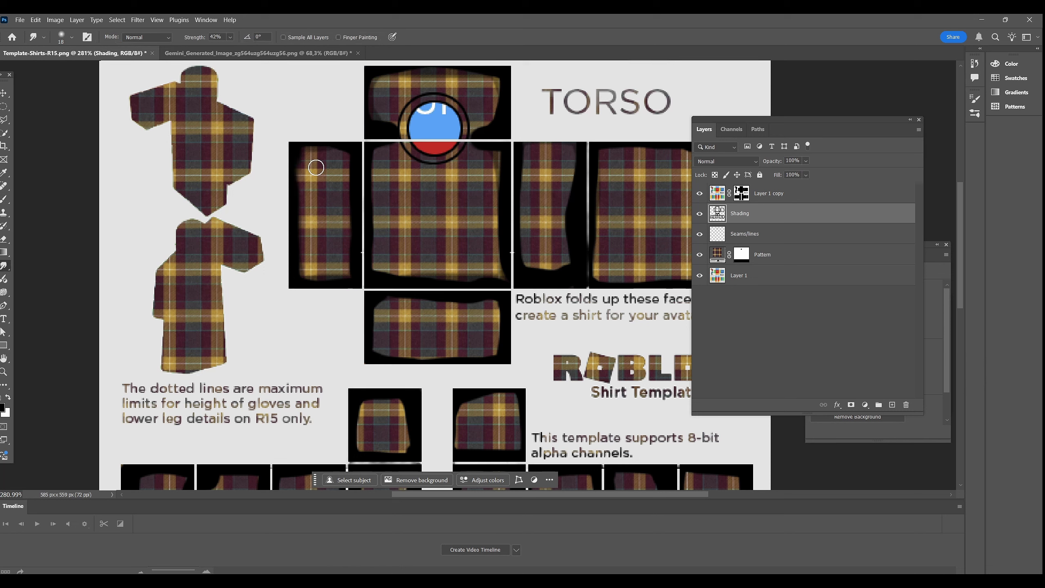
mouse_move(316, 167)
mouse_down()
mouse_move(304, 222)
mouse_move(369, 140)
mouse_move(388, 142)
mouse_move(372, 175)
mouse_move(379, 119)
mouse_move(368, 84)
mouse_move(487, 73)
mouse_move(496, 115)
mouse_up()
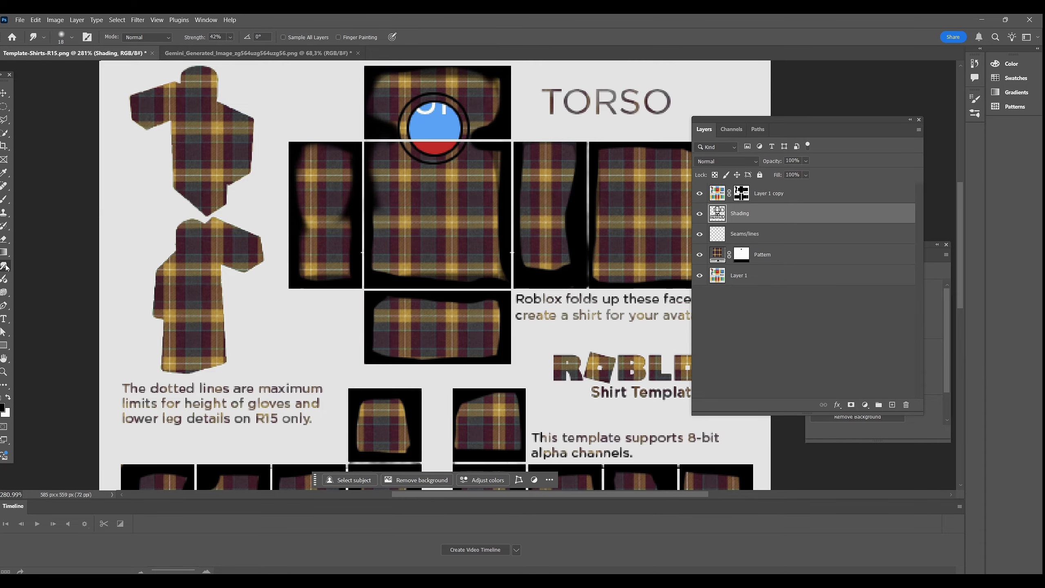
right_click(472, 194)
drag(532, 175, 539, 175)
click(468, 190)
- Smudge the black borders inward across the remaining torso panels and the arm panels with the Smudge tool
mouse_move(487, 166)
mouse_down()
mouse_move(441, 275)
mouse_move(396, 276)
mouse_up()
mouse_move(581, 243)
mouse_down()
mouse_move(613, 234)
mouse_move(584, 267)
mouse_up()
mouse_move(604, 209)
mouse_down()
mouse_move(507, 230)
mouse_move(551, 159)
mouse_move(436, 297)
mouse_move(329, 304)
mouse_move(334, 329)
mouse_move(289, 343)
mouse_move(376, 366)
mouse_move(264, 223)
mouse_move(282, 255)
mouse_up()
mouse_move(285, 425)
mouse_down()
mouse_move(377, 238)
mouse_move(479, 259)
mouse_move(502, 383)
mouse_move(551, 388)
mouse_move(535, 319)
mouse_up()
mouse_move(628, 334)
mouse_down()
mouse_move(490, 310)
mouse_move(574, 310)
mouse_move(552, 364)
mouse_up()
mouse_move(380, 324)
mouse_down()
mouse_move(554, 296)
mouse_move(571, 304)
mouse_up()
drag(311, 321, 408, 266)
mouse_move(226, 276)
mouse_down()
mouse_move(187, 312)
mouse_move(271, 331)
mouse_move(263, 369)
mouse_up()
drag(467, 340, 354, 365)
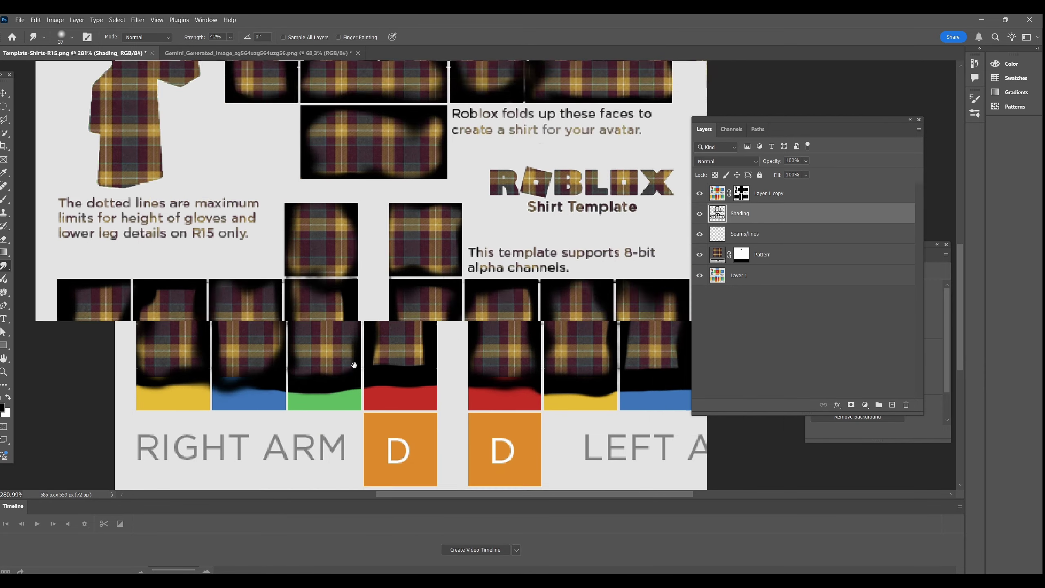
- Smudge the black edges further inward on the torso's back, side and front panels
scroll(354, 364, up, 3)
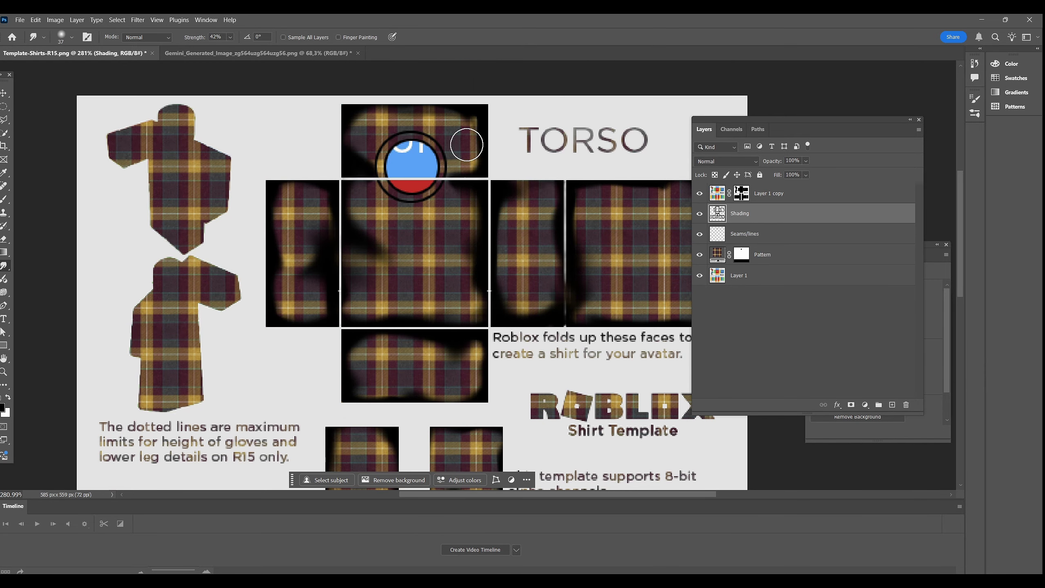
scroll(412, 248, down, 3)
scroll(450, 282, up, 2)
scroll(450, 282, right, 3)
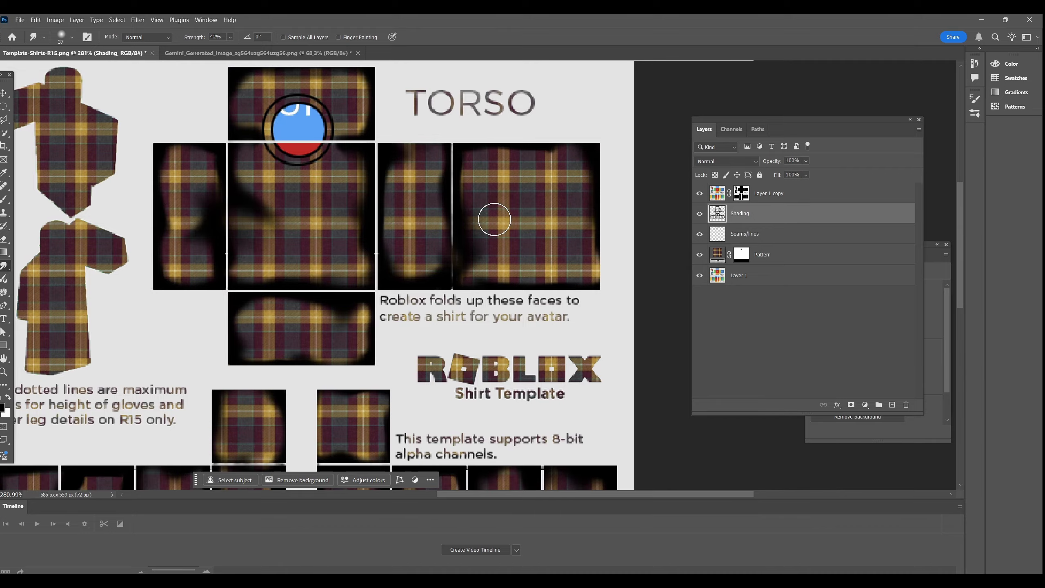
drag(495, 219, 525, 222)
drag(588, 191, 550, 210)
drag(585, 166, 552, 155)
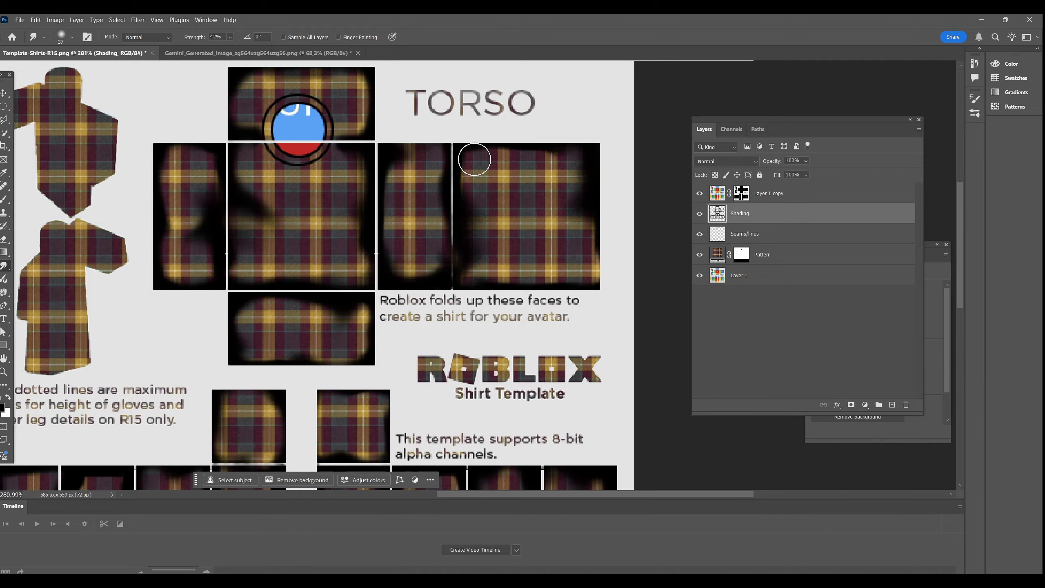
mouse_move(474, 160)
mouse_down()
mouse_move(512, 145)
mouse_move(499, 155)
mouse_move(570, 149)
mouse_move(473, 152)
mouse_up()
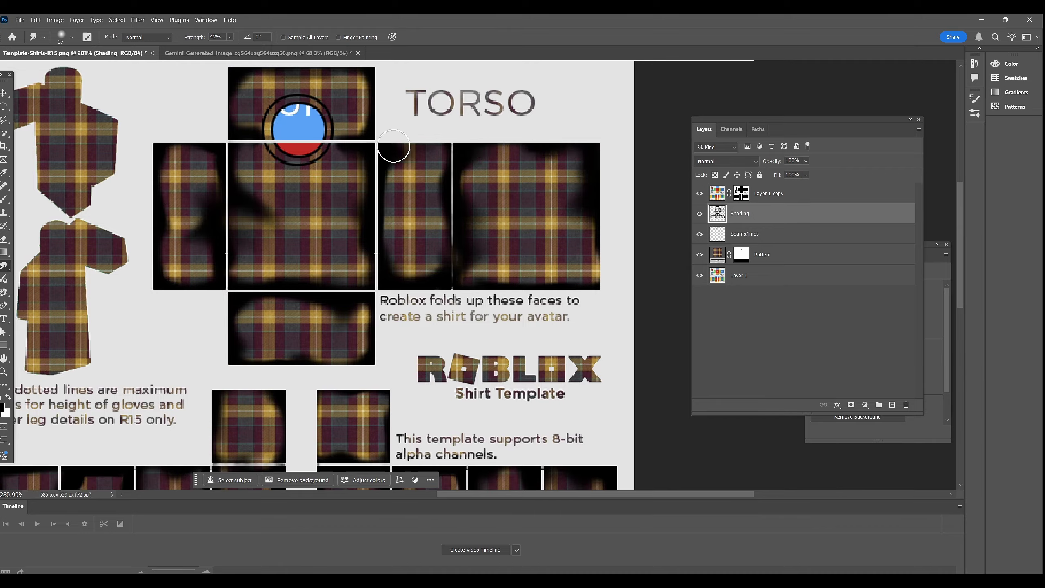
mouse_move(394, 146)
mouse_down()
mouse_move(443, 144)
mouse_move(409, 165)
mouse_move(382, 160)
mouse_move(434, 162)
mouse_up()
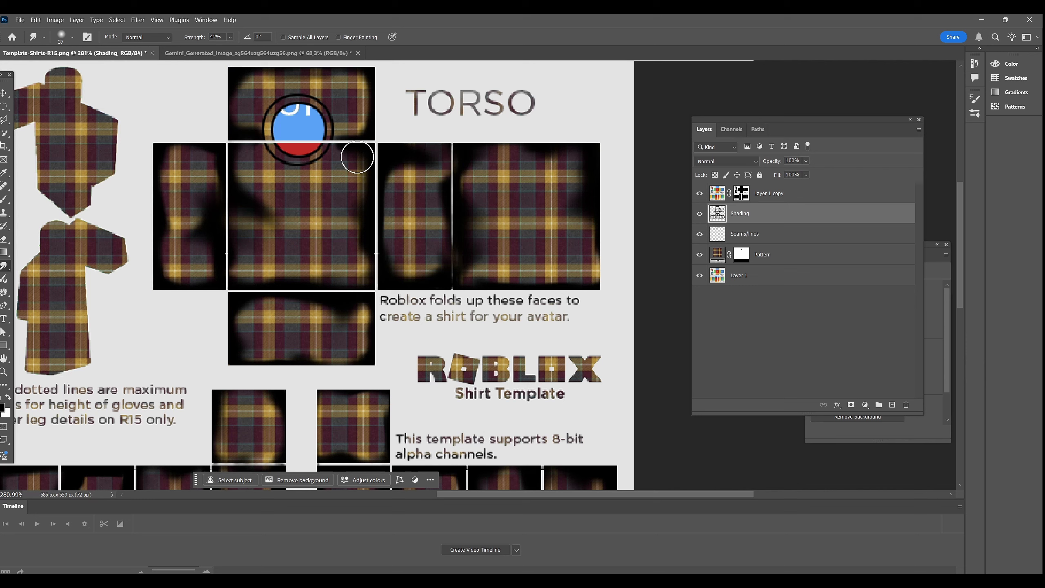
drag(357, 157, 312, 198)
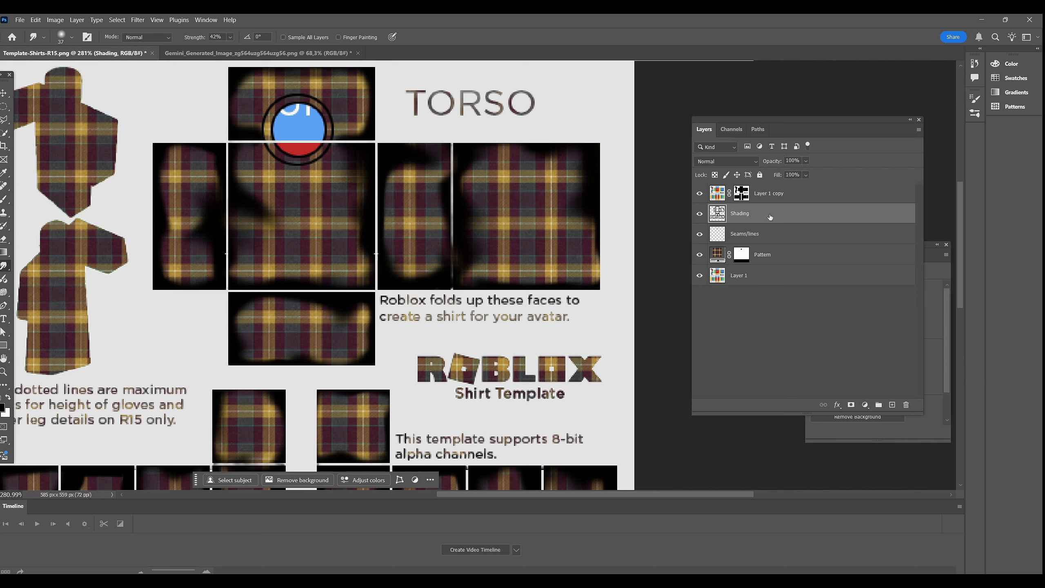
- Set the Shading layer's blend mode to Multiply and its opacity to 70%
click(746, 163)
click(724, 213)
drag(794, 174, 789, 172)
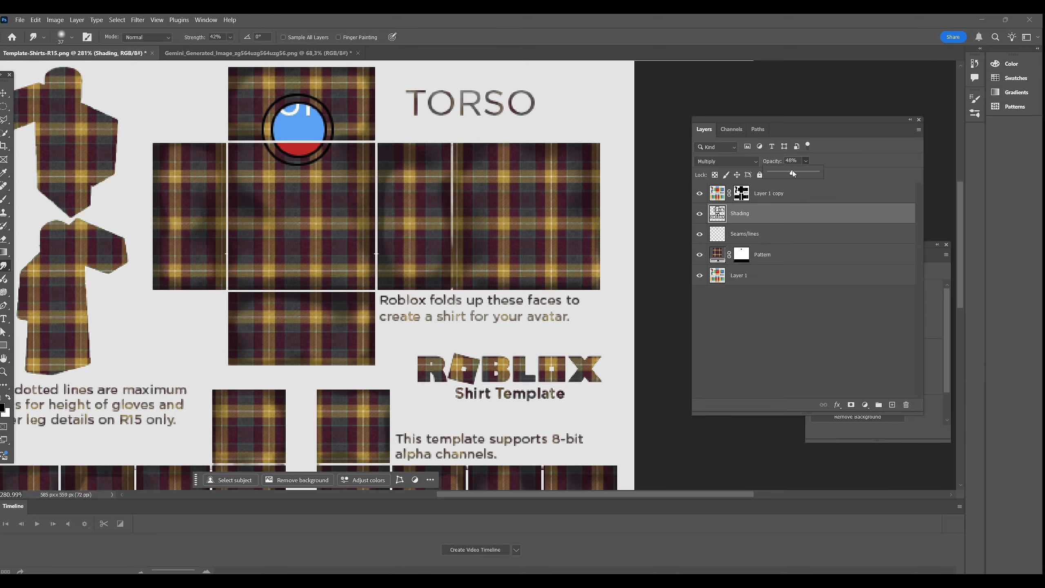
click(481, 224)
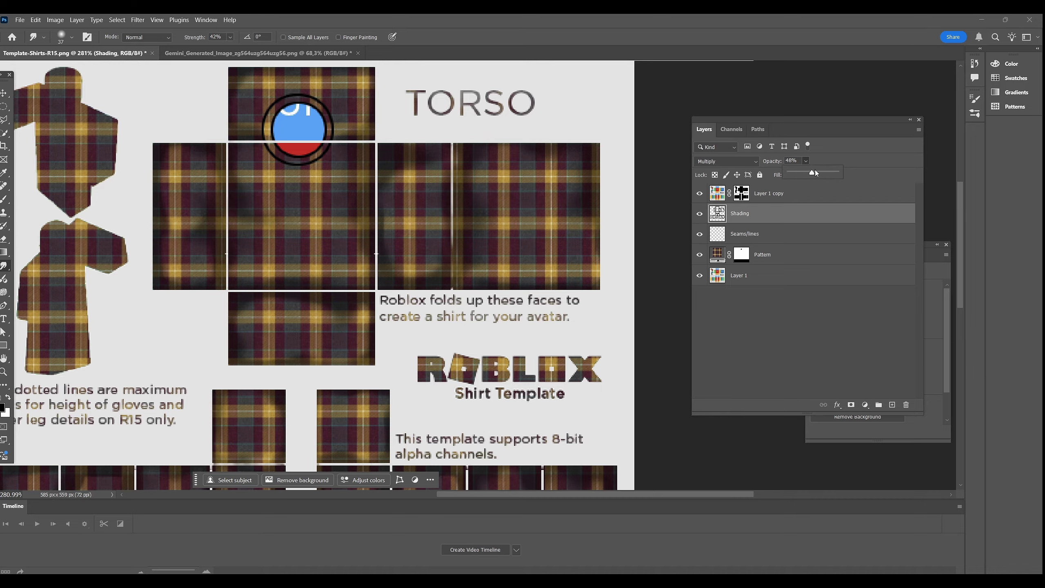
drag(816, 172, 823, 172)
click(481, 168)
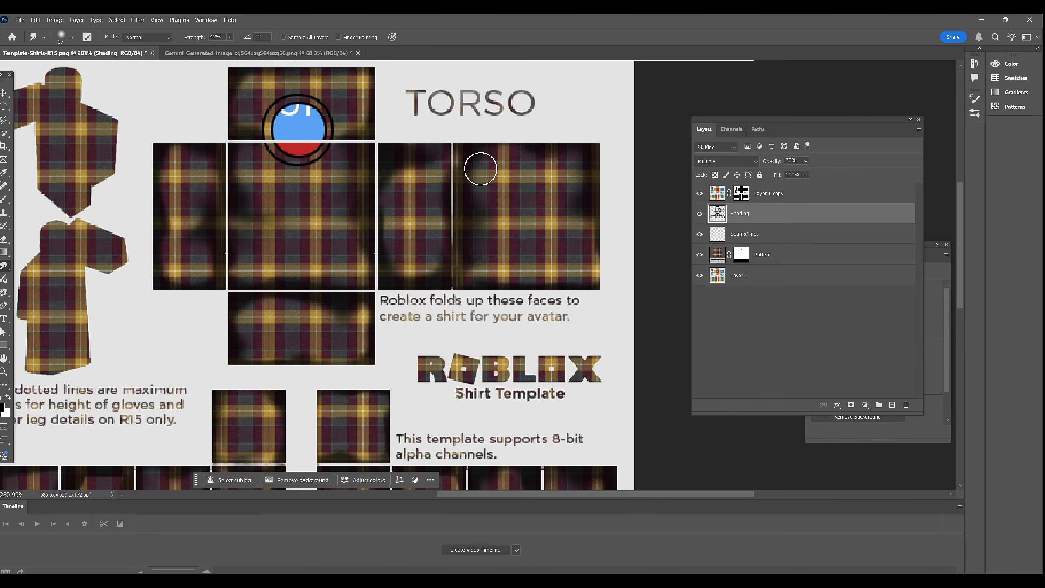
- Soften the shading at the top of the torso's back panel and on the sleeve panels with the Smudge tool
drag(480, 168, 526, 165)
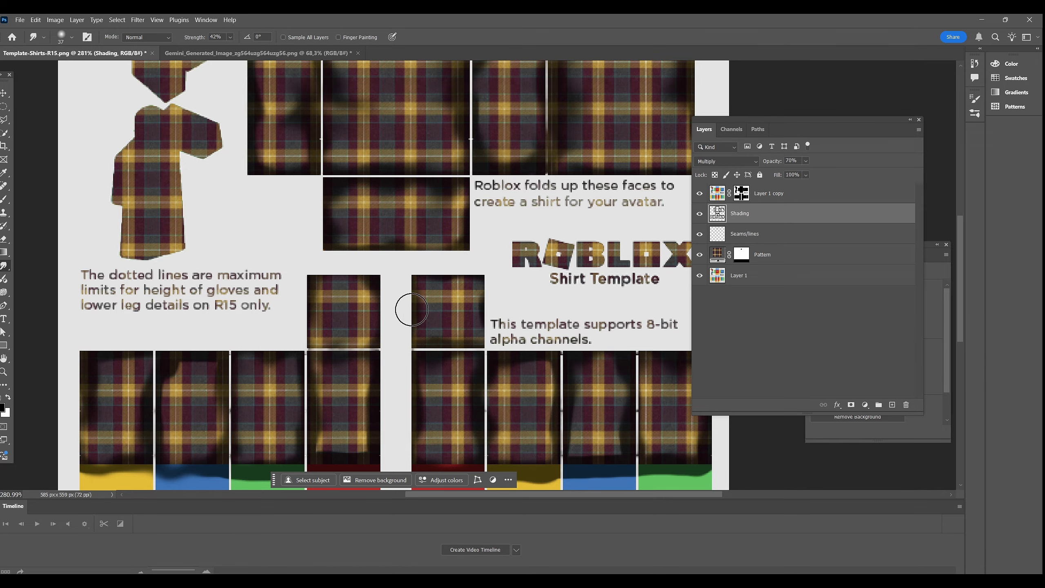
mouse_move(472, 369)
mouse_down()
mouse_move(532, 345)
mouse_move(565, 359)
mouse_move(556, 369)
mouse_move(542, 356)
mouse_move(535, 370)
mouse_move(587, 373)
mouse_up()
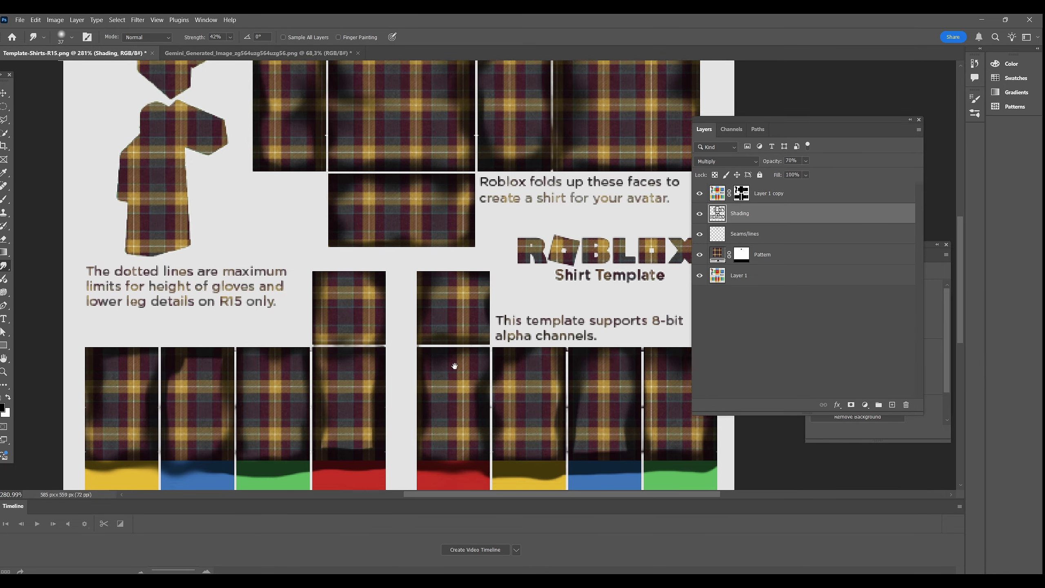
scroll(449, 371, down, 1)
scroll(448, 371, left, 4)
mouse_move(353, 338)
mouse_down()
mouse_move(277, 357)
mouse_move(309, 343)
mouse_move(309, 376)
mouse_up()
scroll(567, 330, up, 2)
scroll(630, 308, right, 2)
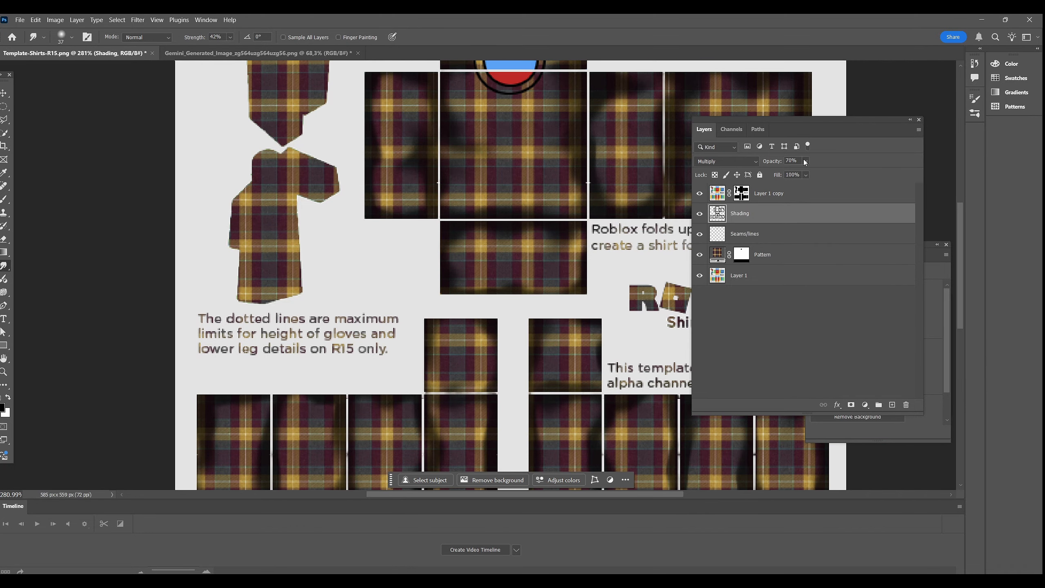
- Set the Shading layer's opacity to 58% and check the torso panels
drag(810, 173, 804, 173)
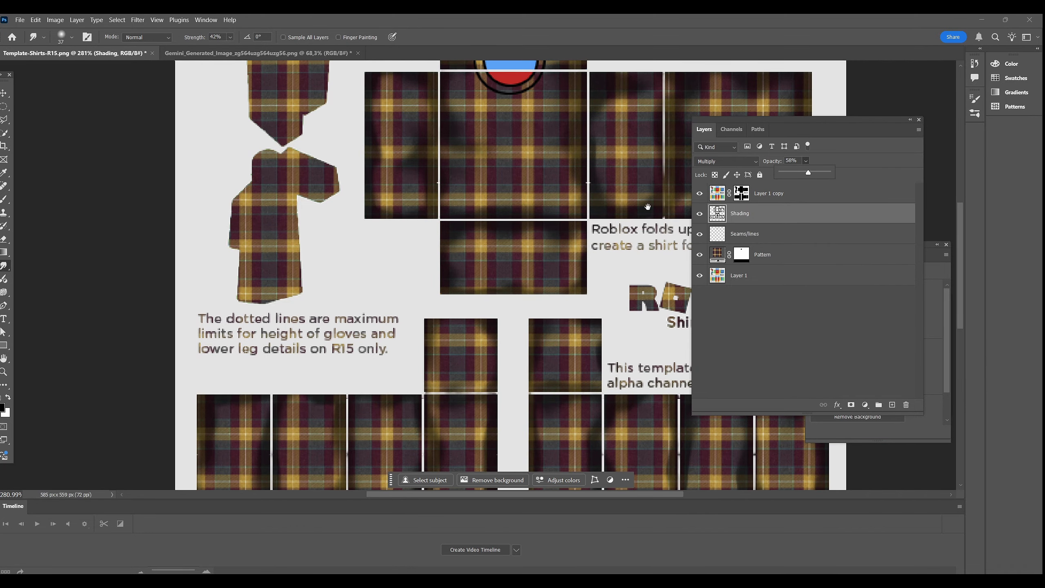
scroll(516, 261, up, 2)
scroll(515, 261, right, 2)
scroll(585, 157, down, 4)
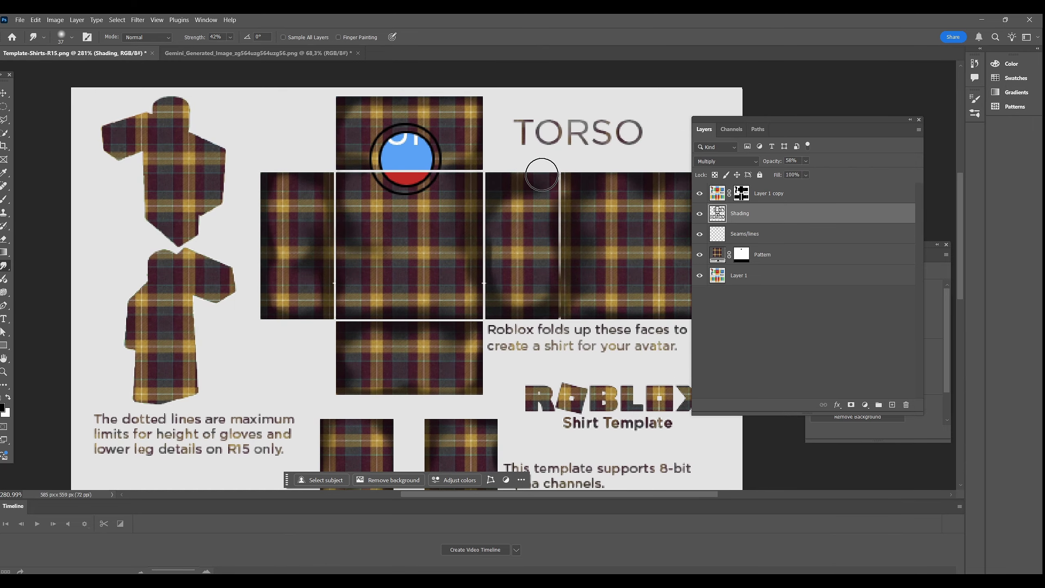
scroll(463, 246, up, 6)
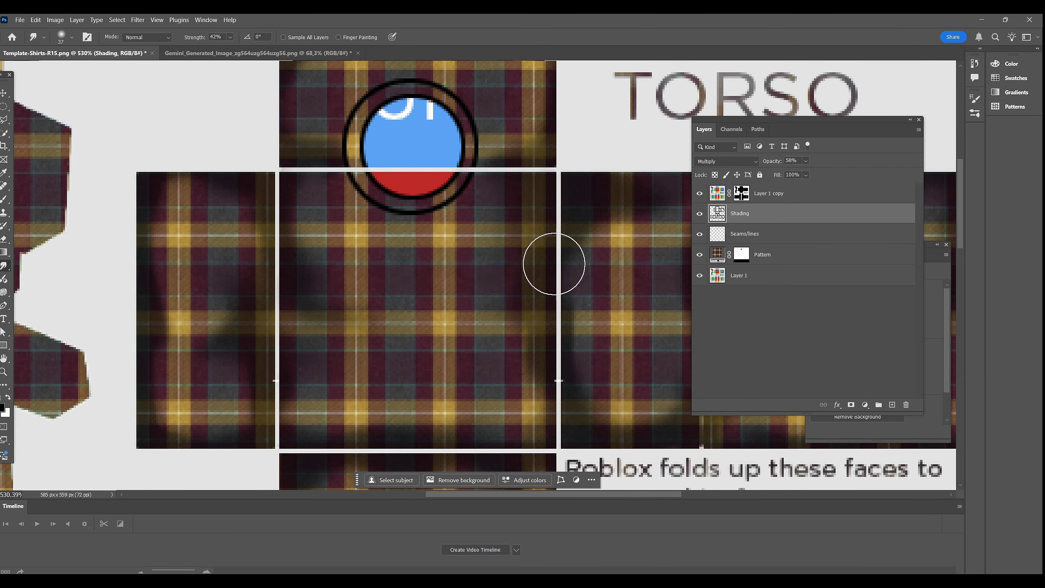
- Hide every layer except Shading to examine the smudged shading on its own, and show all layers again
click(700, 193)
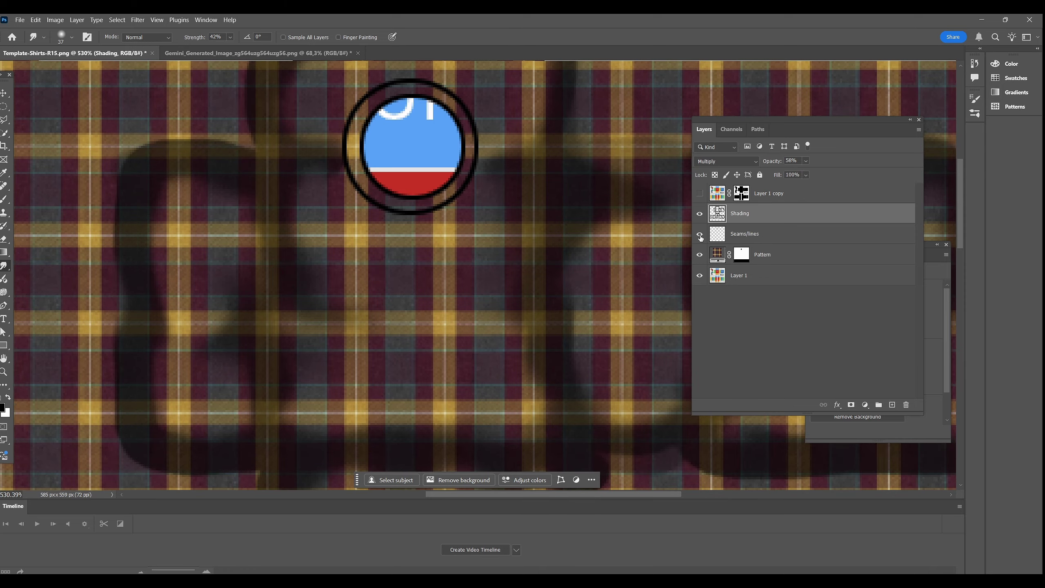
click(699, 234)
click(699, 275)
scroll(551, 272, down, 8)
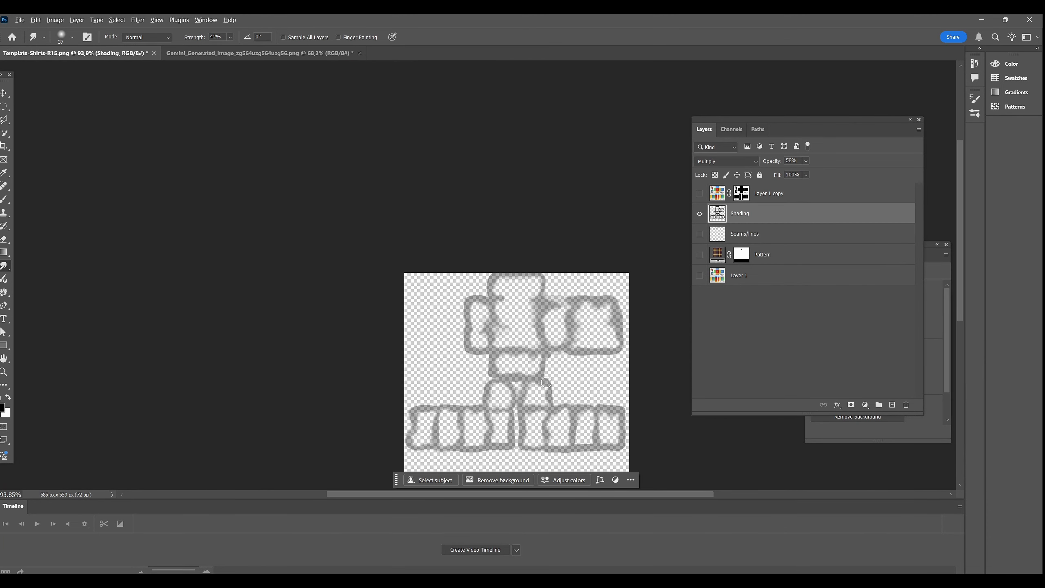
scroll(546, 382, up, 2)
click(699, 234)
click(699, 254)
click(699, 275)
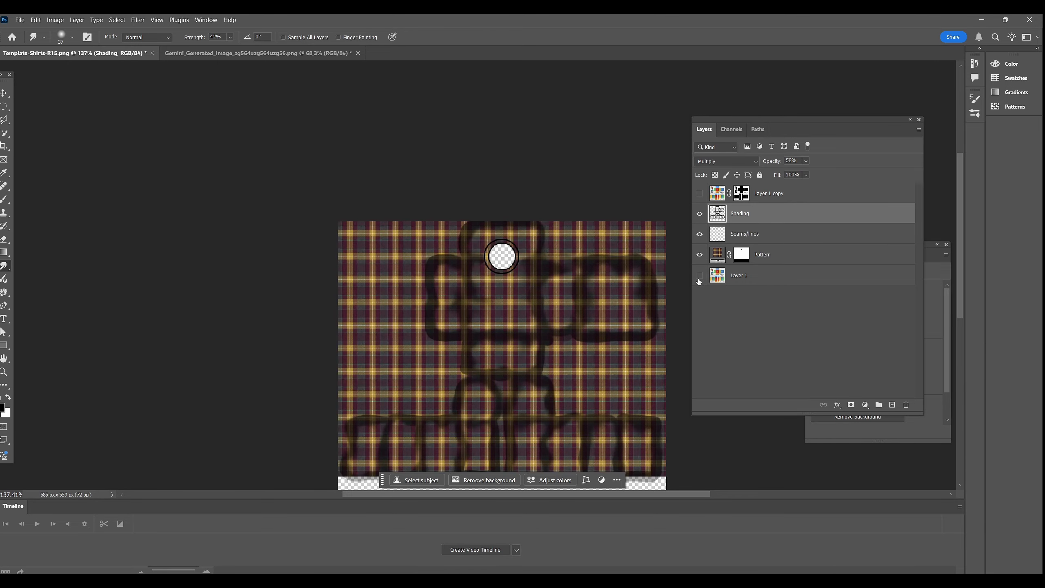
click(700, 193)
scroll(495, 335, up, 6)
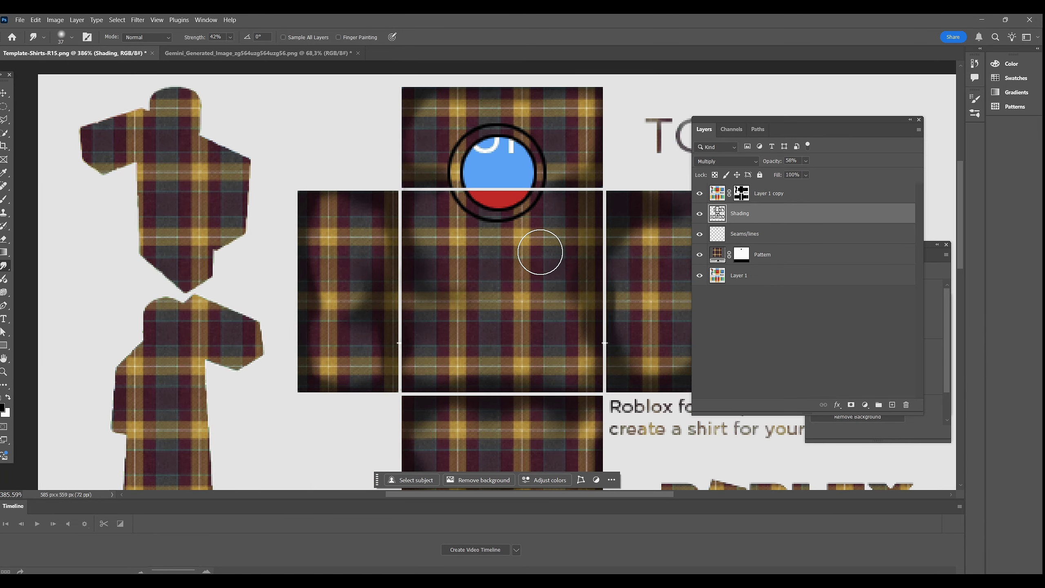
- Outline a pointed chest pocket on the front torso panel with the Polygonal Lasso, with the Seams/lines layer active
click(740, 234)
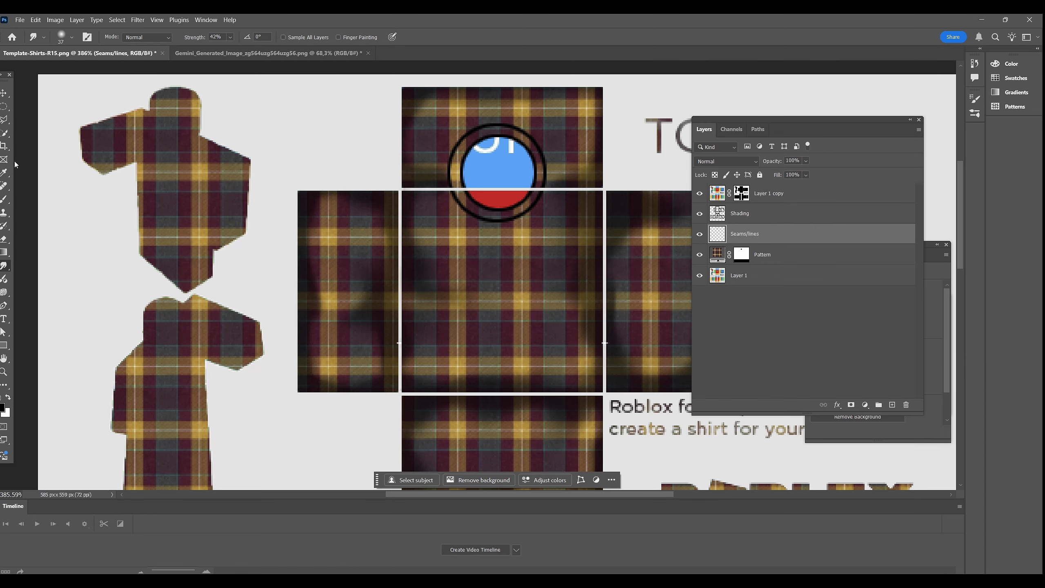
click(3, 120)
click(520, 242)
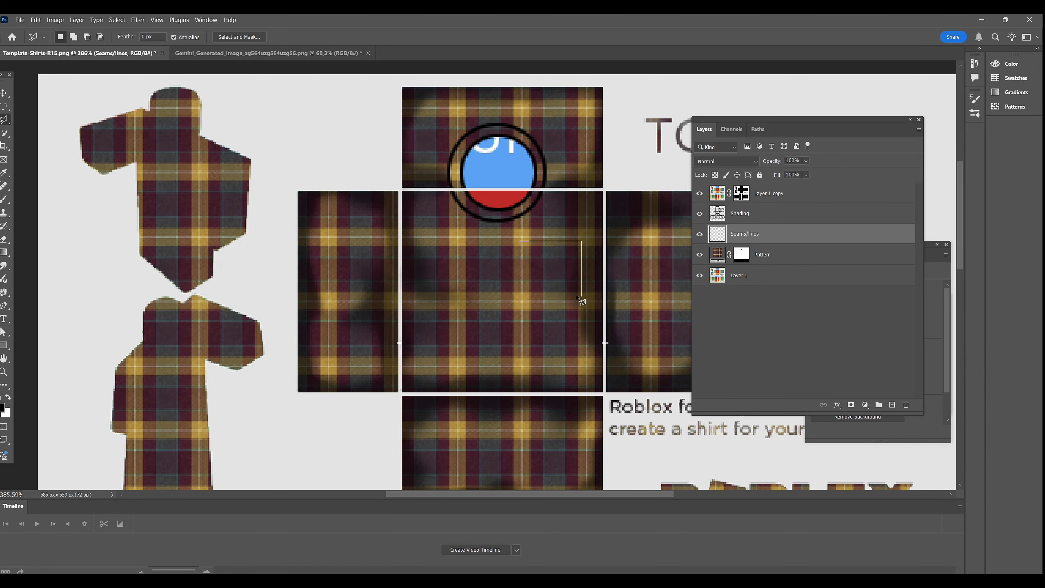
click(521, 242)
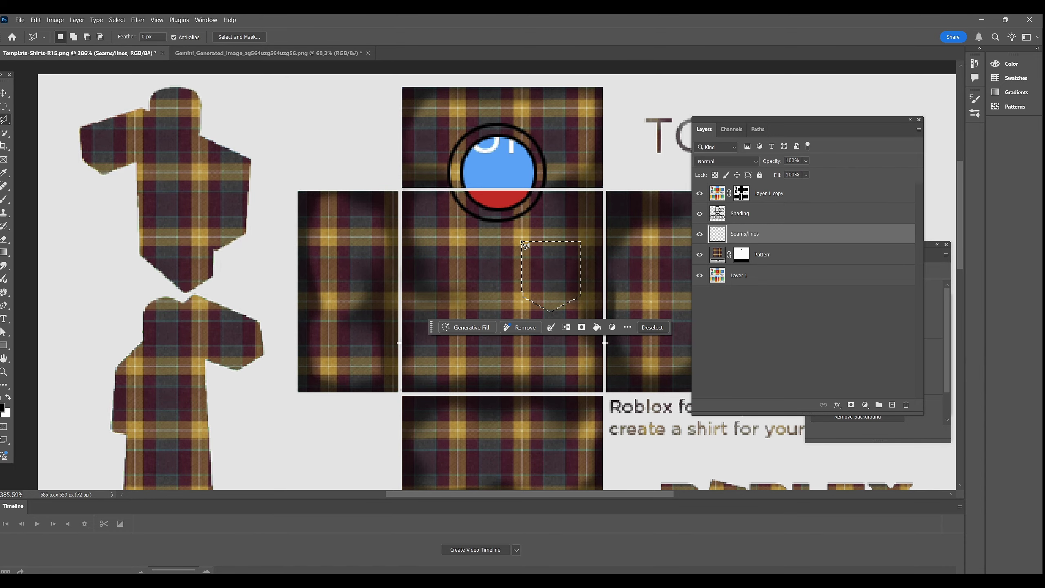
- Stroke the pocket selection with a 2 px black line on the Seams/lines layer
right_click(523, 249)
click(545, 379)
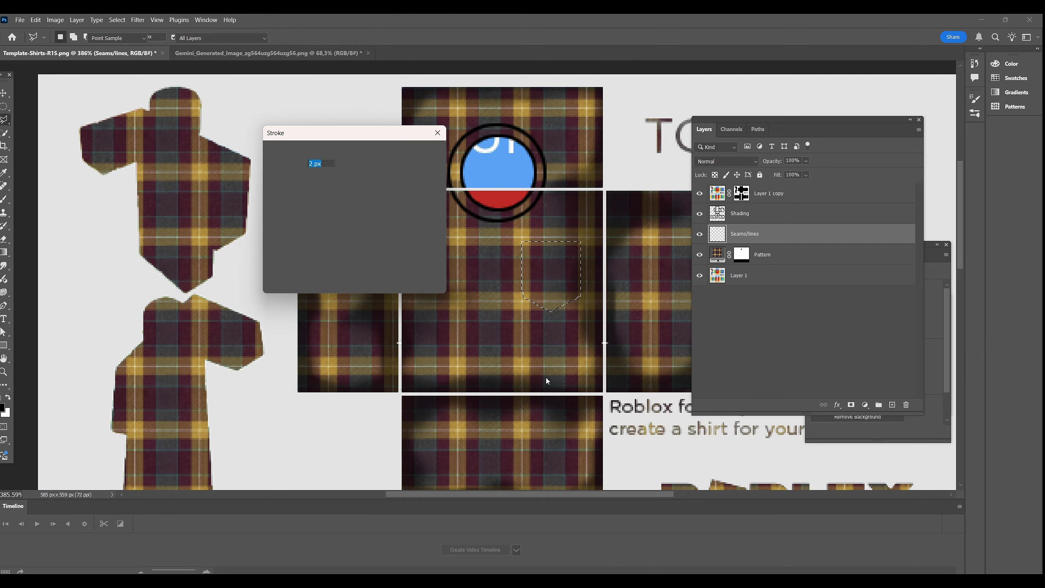
click(435, 159)
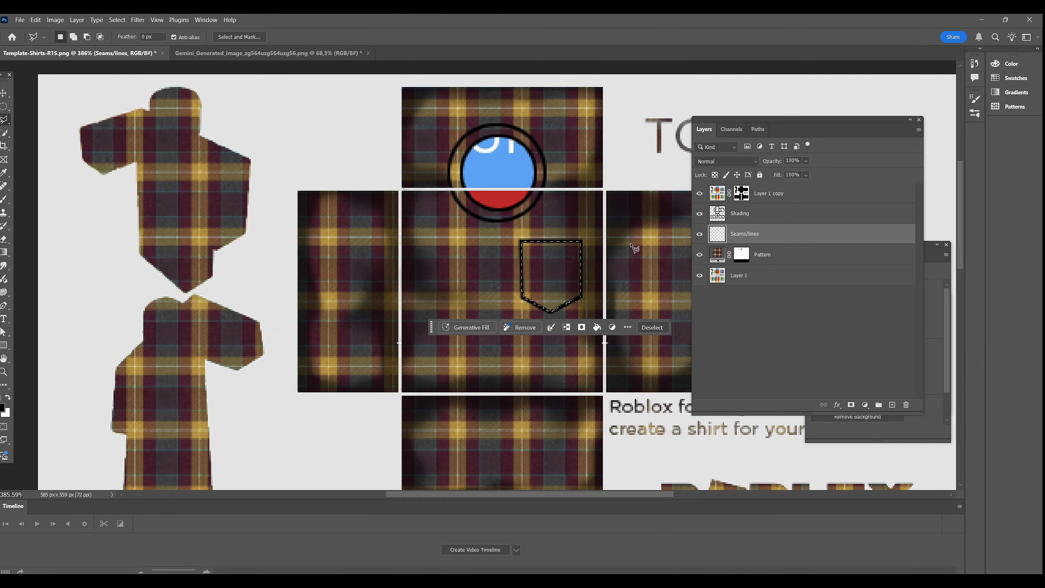
scroll(599, 256, down, 3)
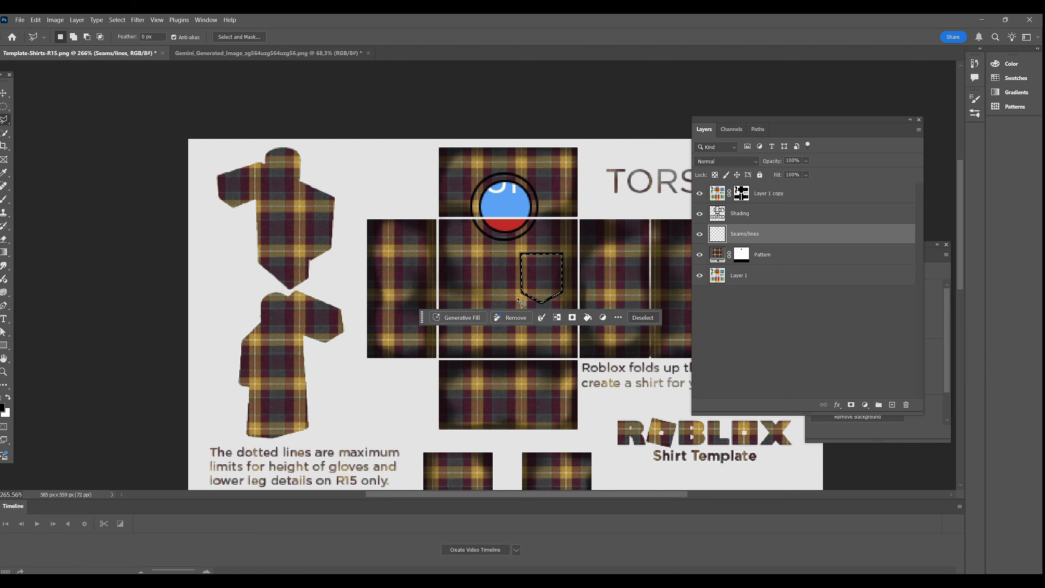
scroll(515, 313, down, 3)
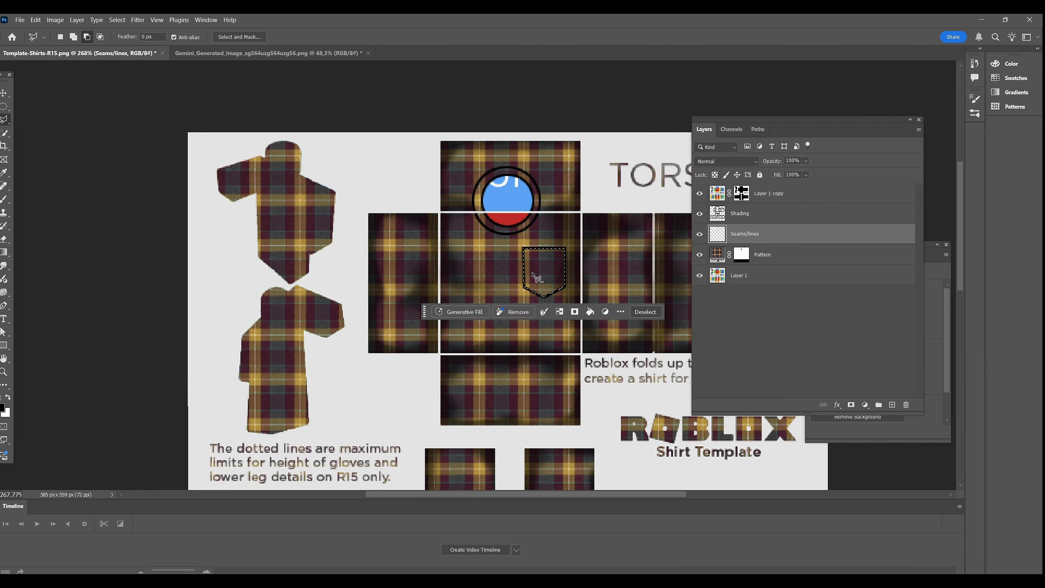
- Add the text TASER42 on the back torso panel, on a new layer directly above Shading
click(391, 96)
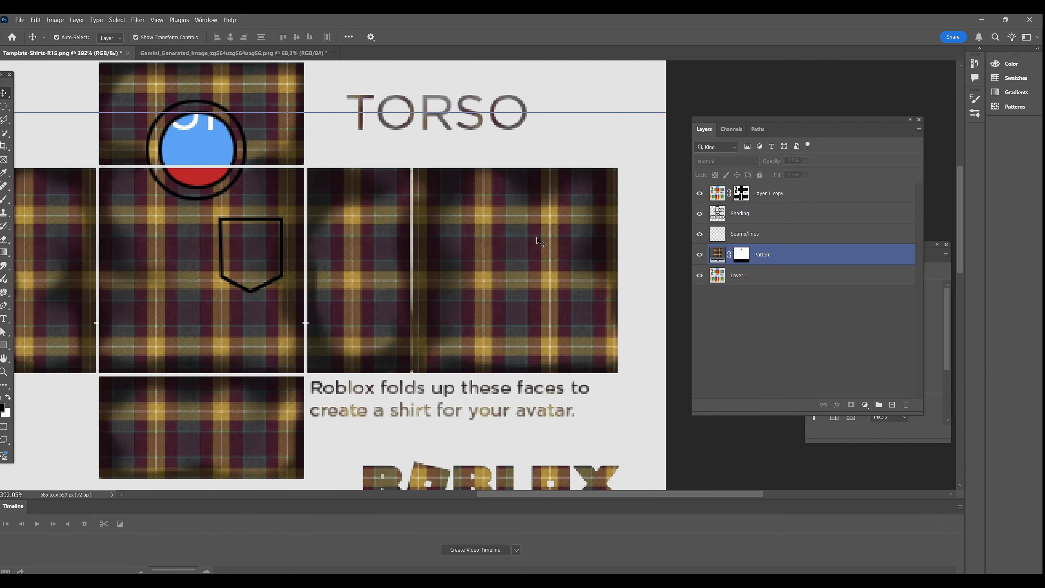
scroll(523, 247, up, 2)
click(823, 219)
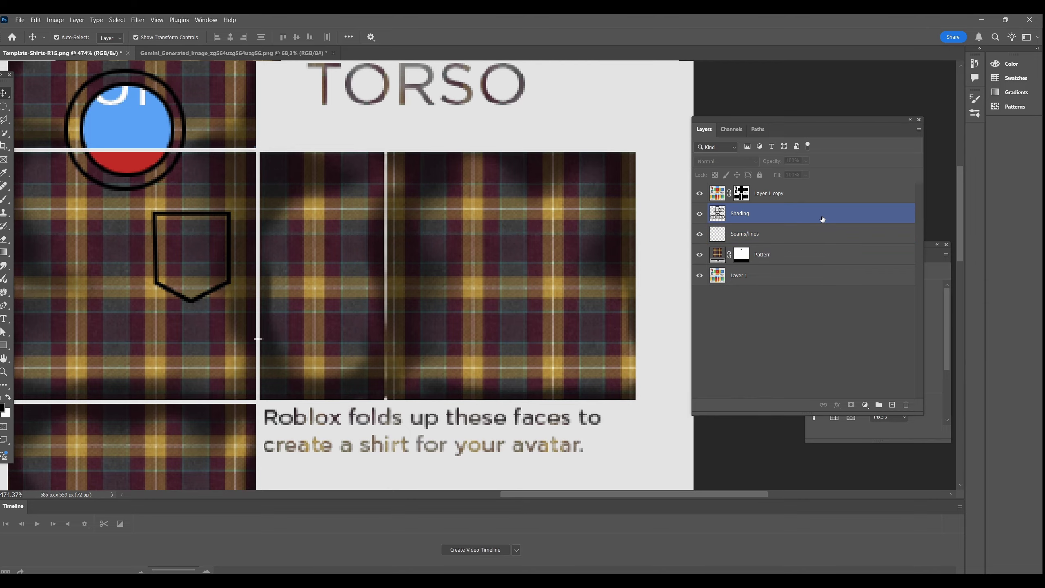
click(892, 405)
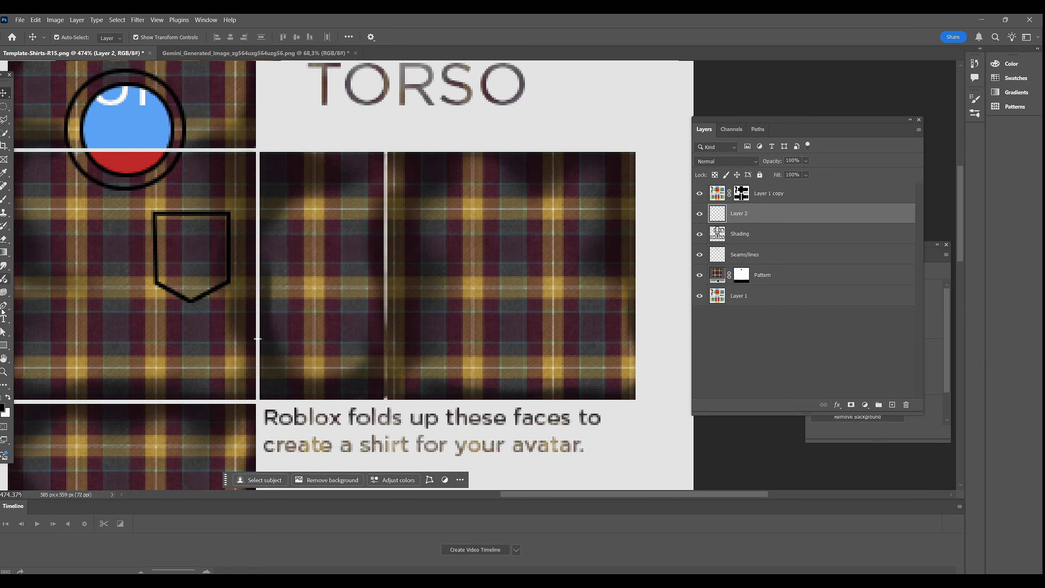
click(4, 321)
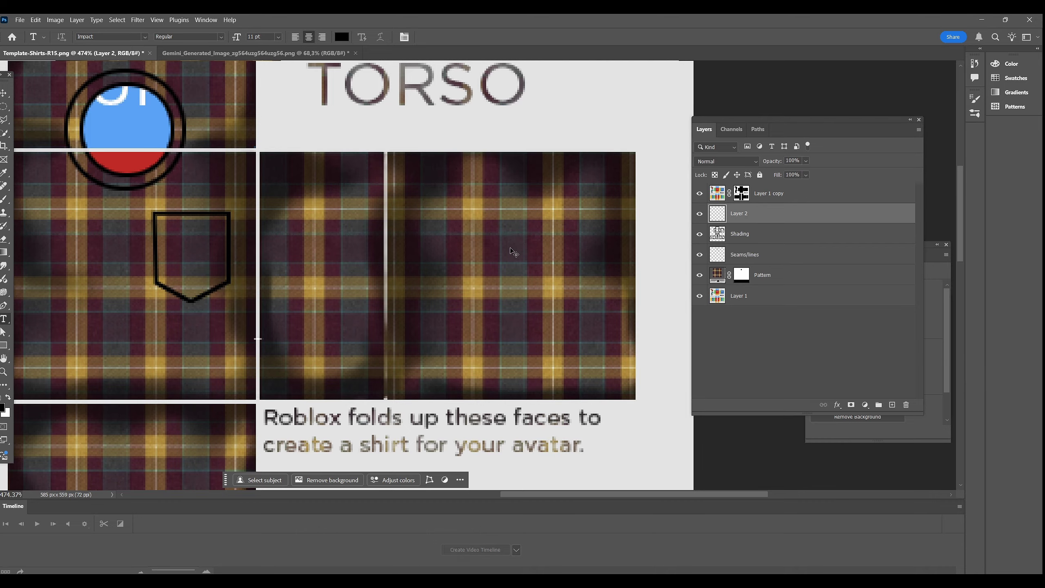
click(428, 212)
text(TASER4)
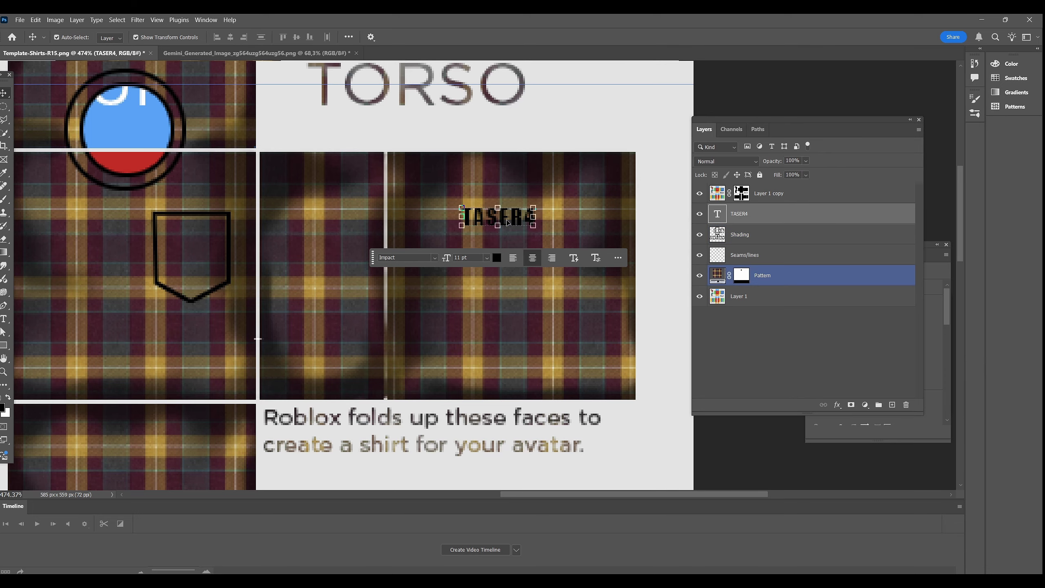
double_click(523, 218)
click(535, 217)
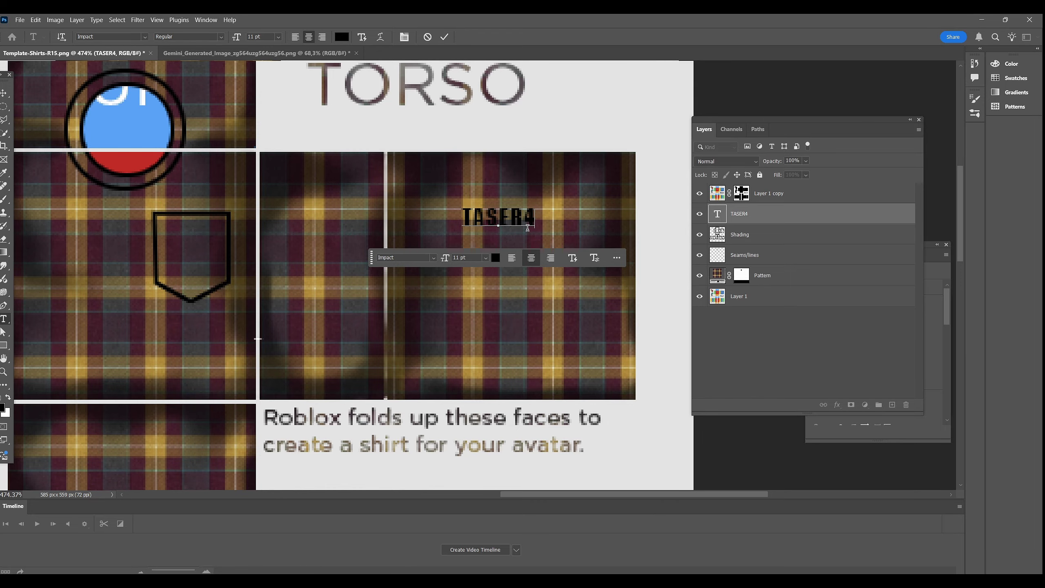
text(2)
- Format the TASER42 text in Arial Rounded MT Bold at 18 pt and colour it white
drag(531, 223, 439, 220)
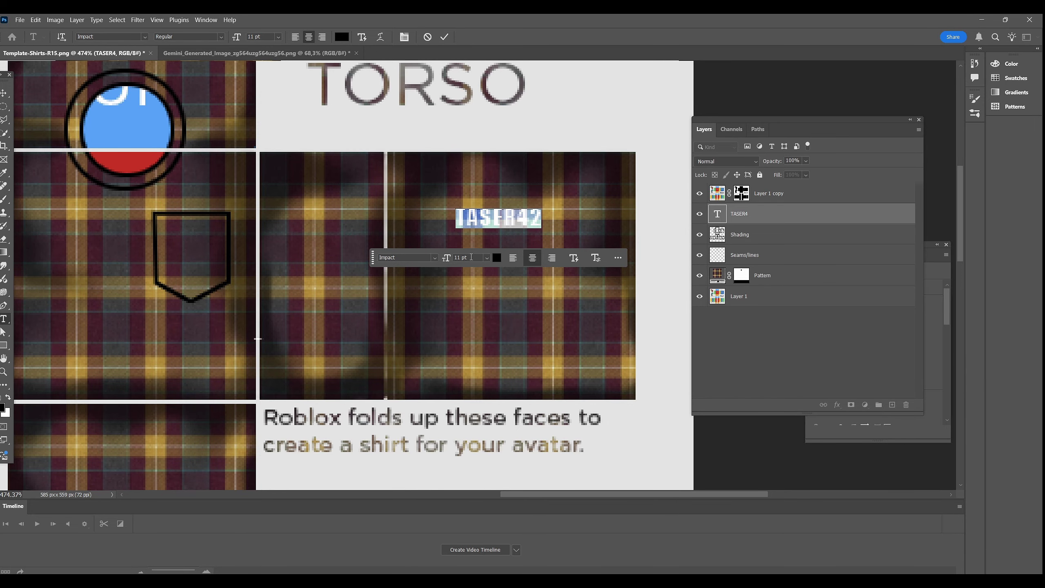
click(434, 257)
scroll(541, 534, down, 10)
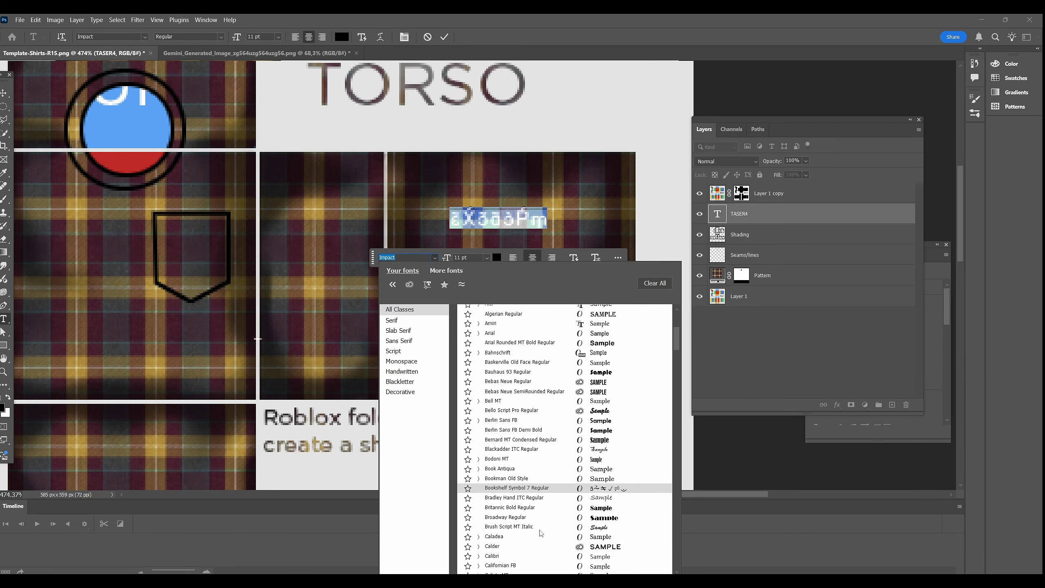
click(520, 343)
click(498, 258)
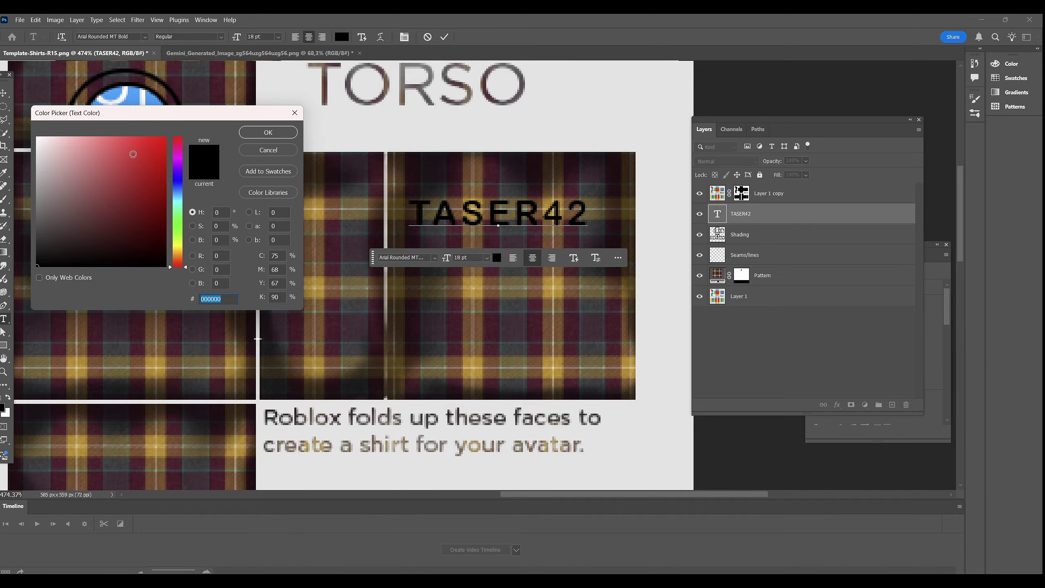
click(53, 150)
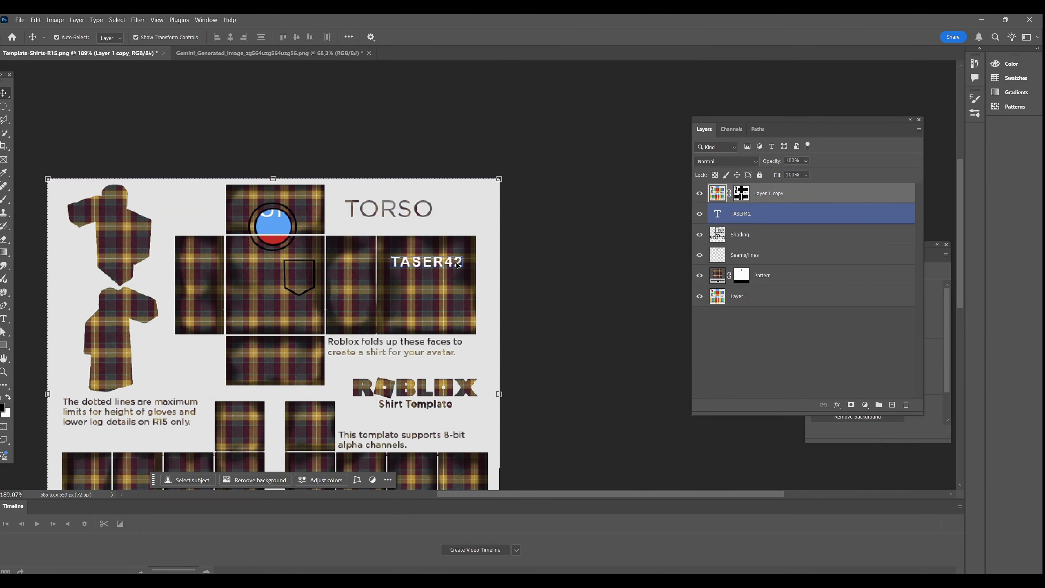
- Split the back text into two lines, TASER and 42, and set the number's size to 24 pt
click(446, 268)
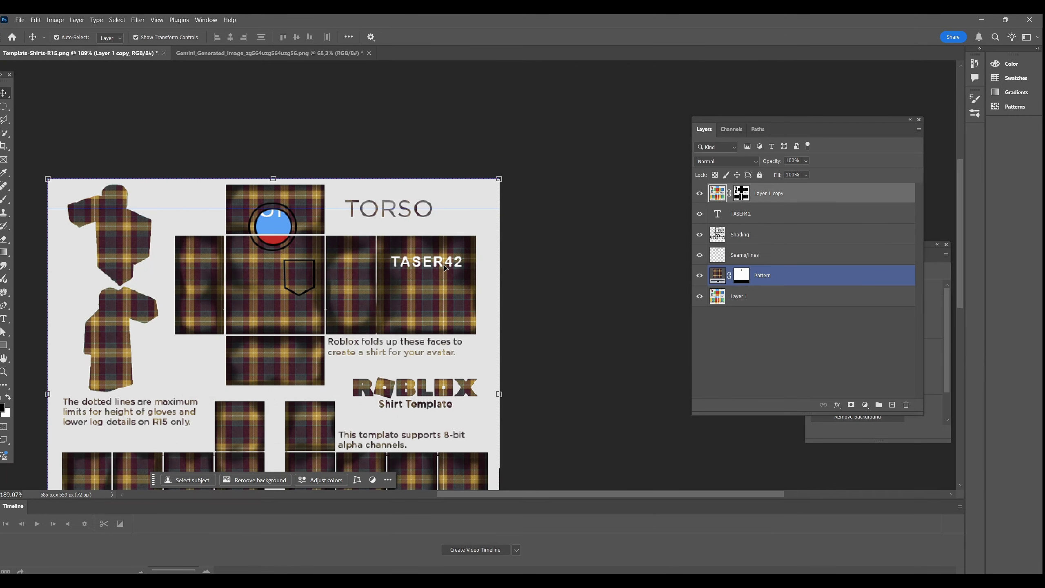
double_click(445, 268)
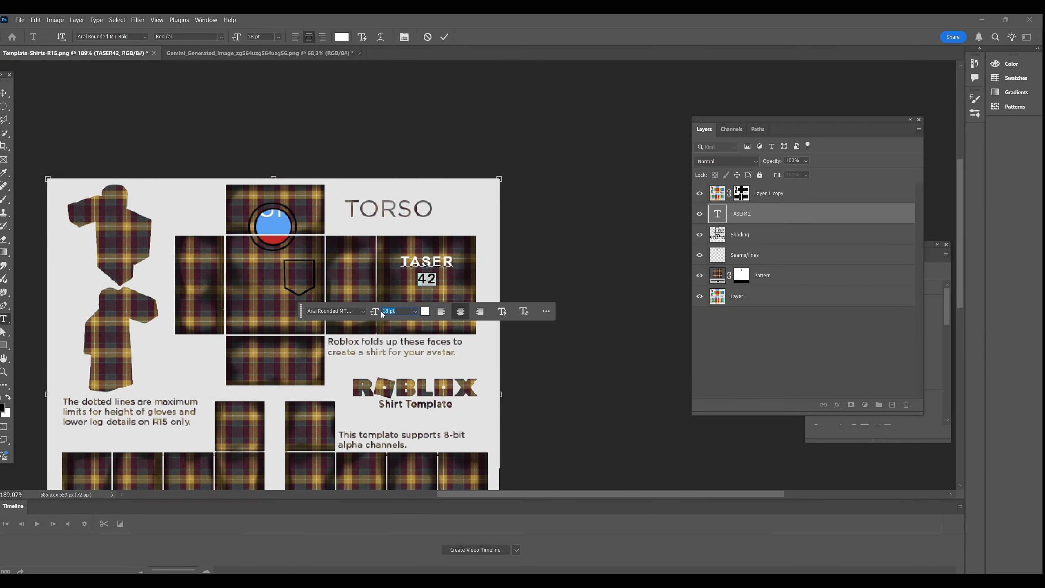
text(24)
key(Return)
drag(439, 266, 440, 272)
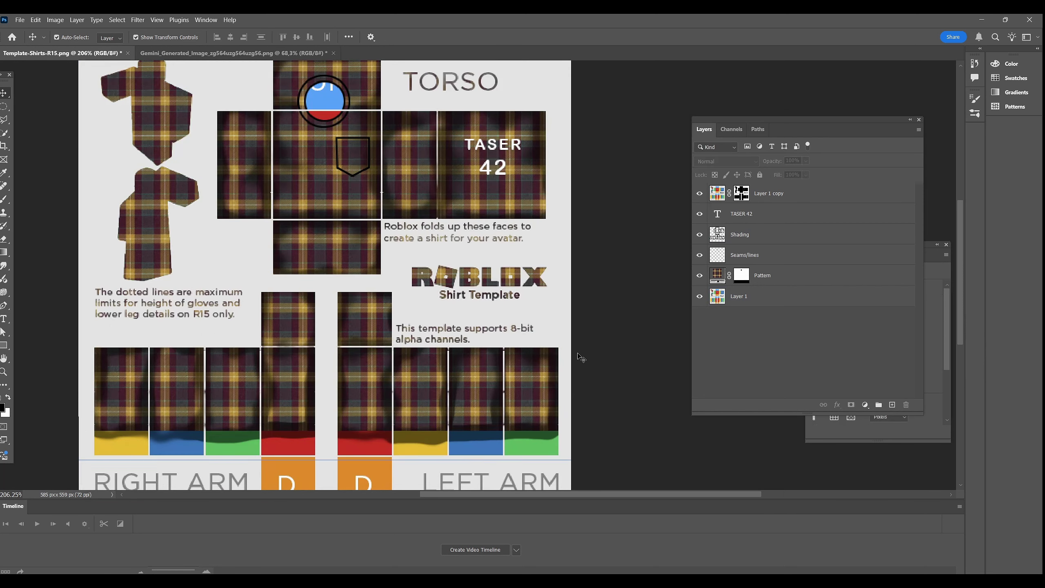
- Draw black Pencil seam lines along the lower edges of the sleeve and torso panels on the Seams/lines layer
click(741, 255)
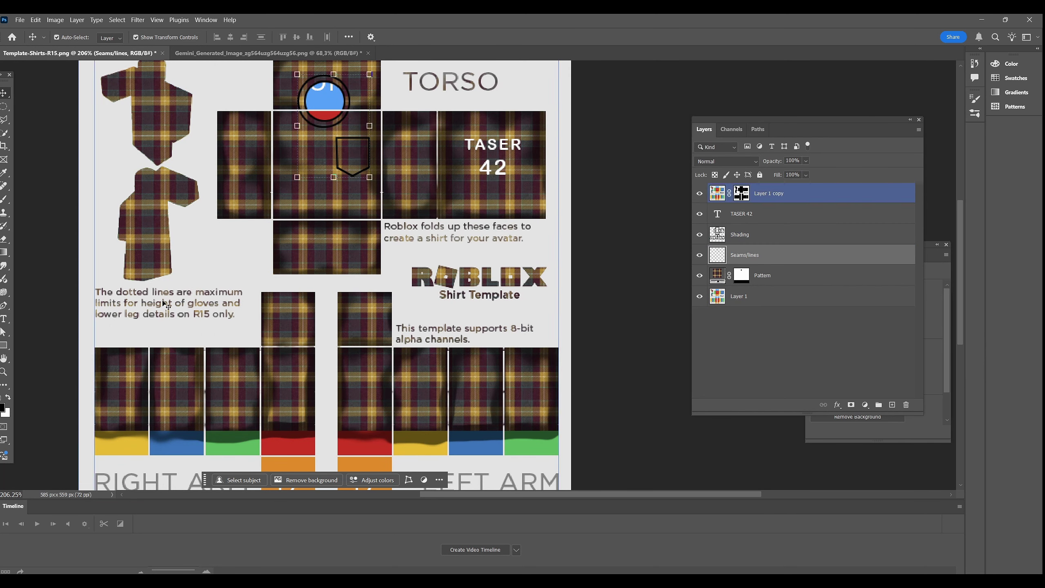
click(4, 199)
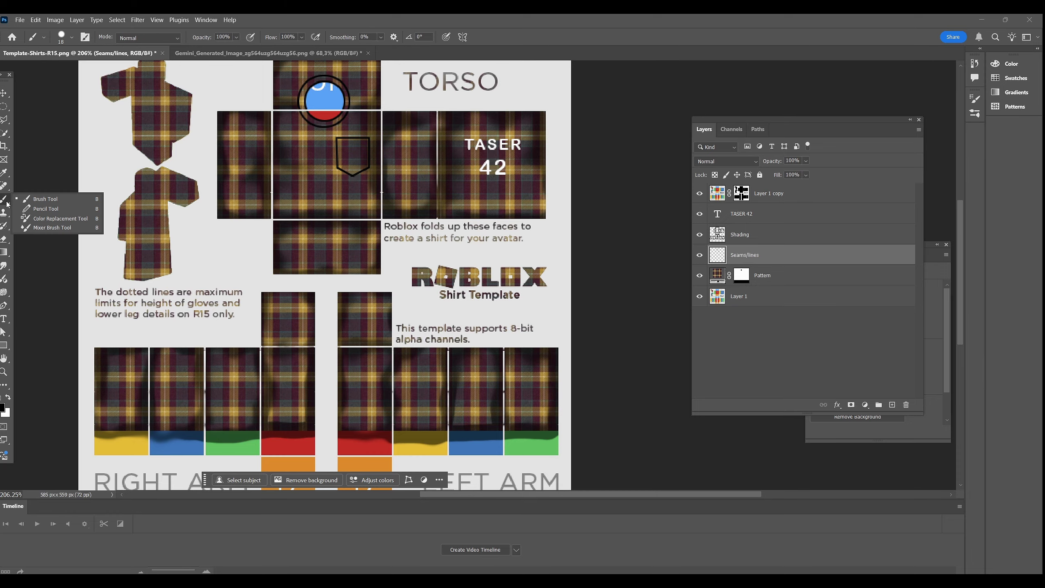
click(41, 207)
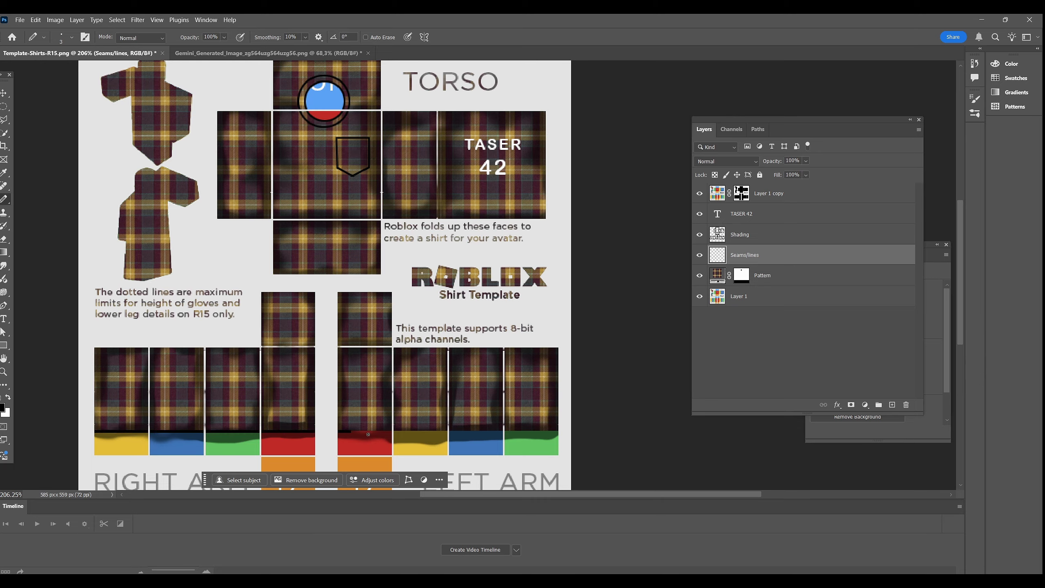
drag(368, 435, 560, 433)
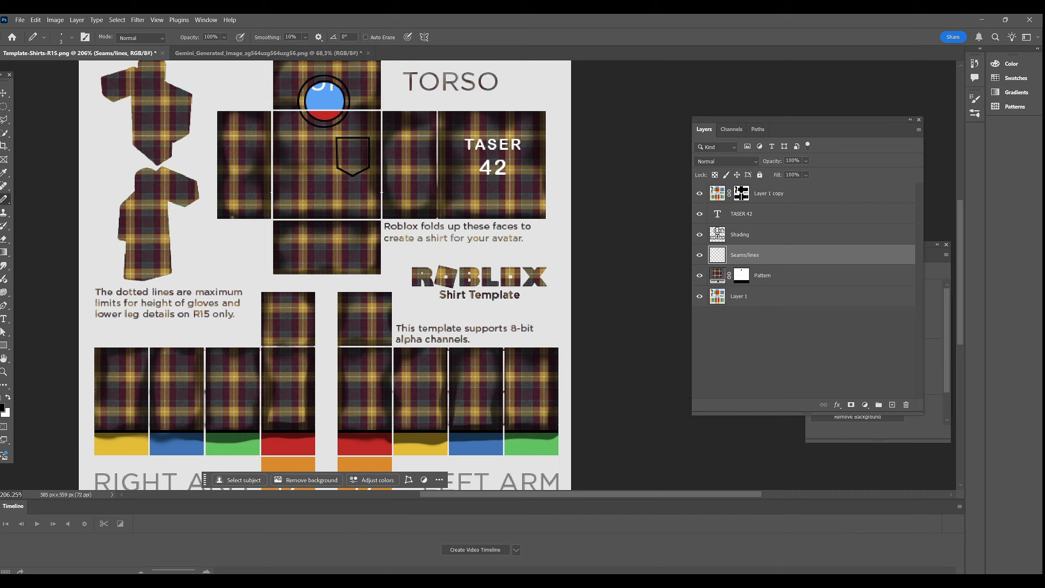
drag(545, 218, 248, 215)
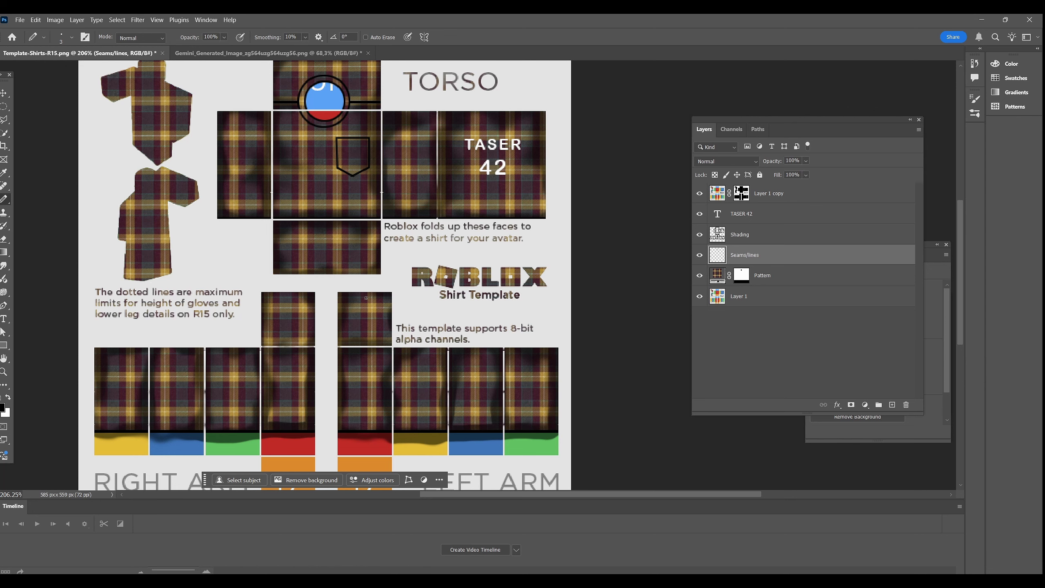
- Hide Layer 1 and Layer 1 copy, and delete the Shading layer's overspill below the sleeves with a rectangular selection
click(740, 234)
scroll(660, 287, down, 3)
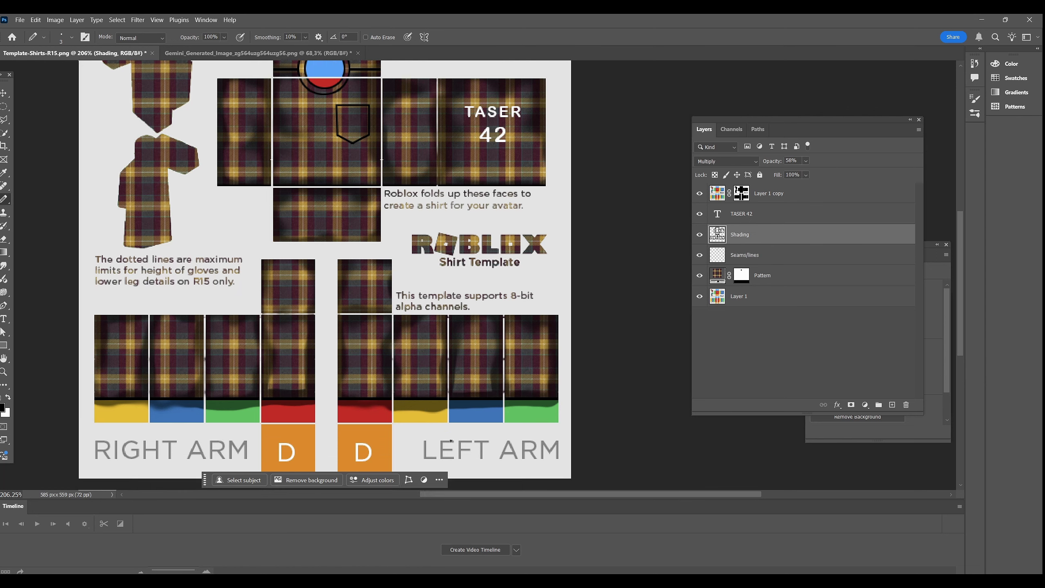
click(699, 193)
click(700, 296)
scroll(349, 317, up, 5)
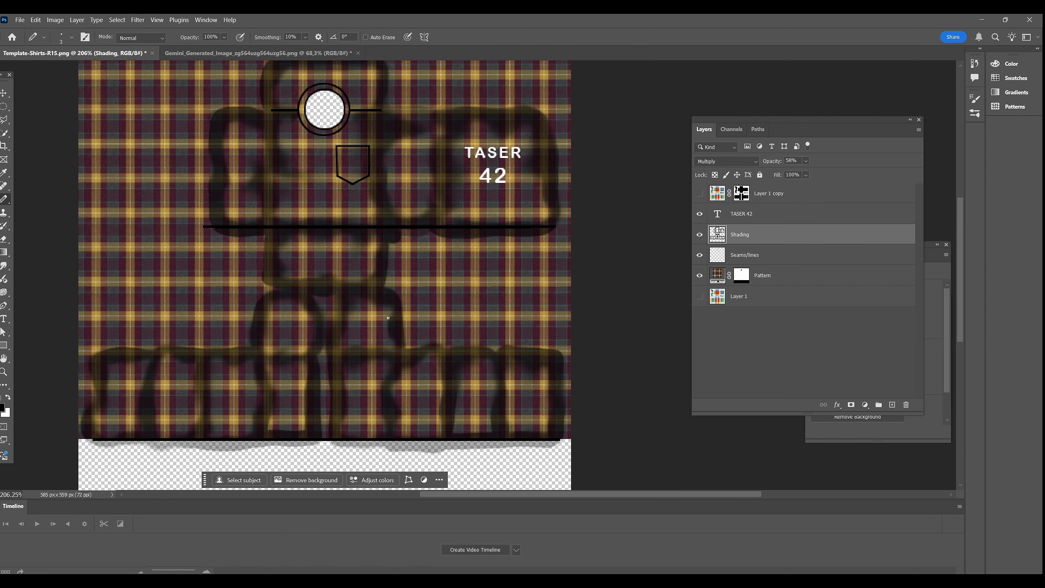
scroll(349, 317, down, 5)
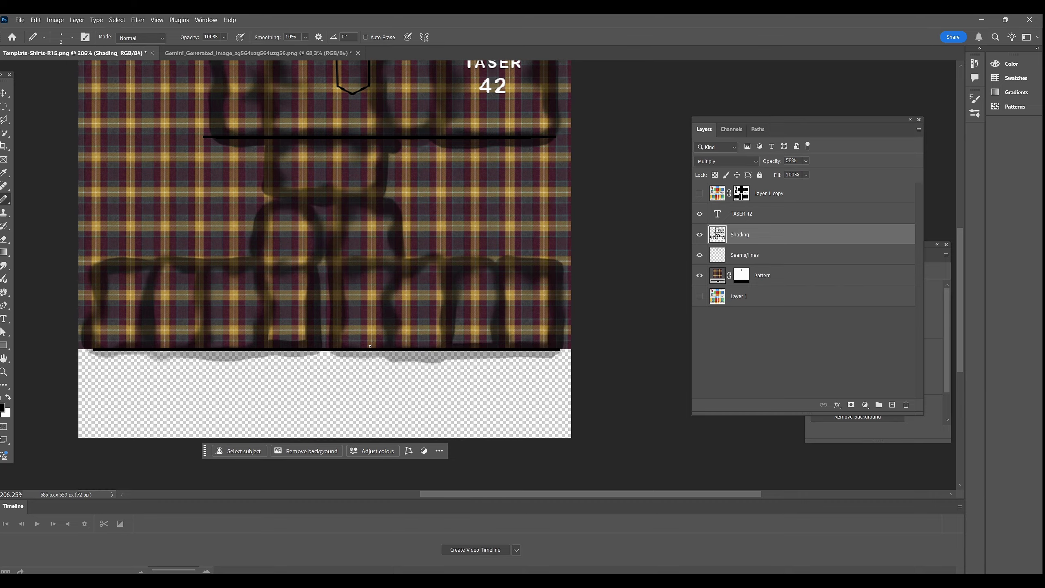
right_click(4, 112)
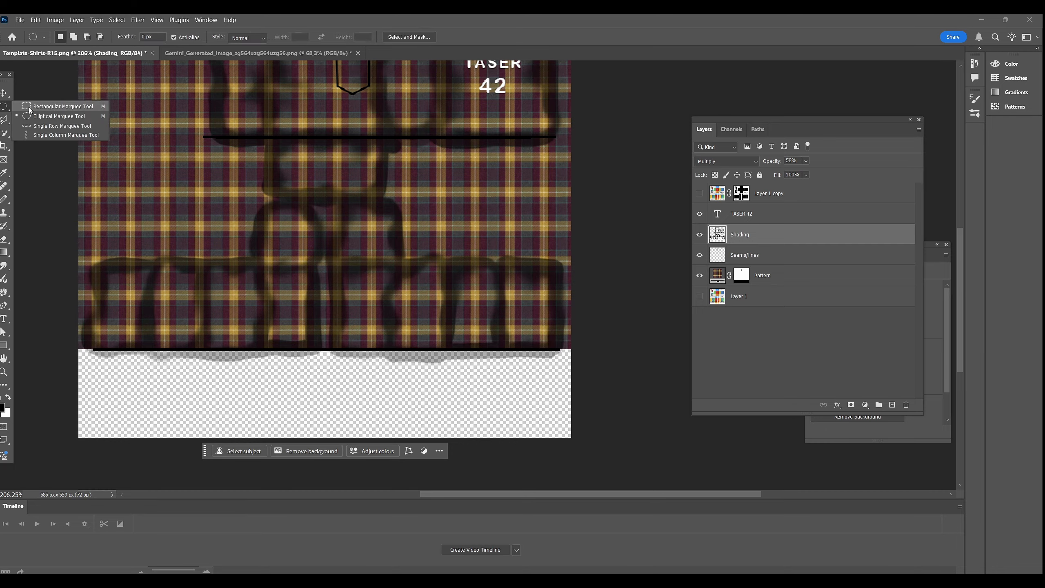
click(45, 106)
drag(583, 429, 77, 352)
key(Delete)
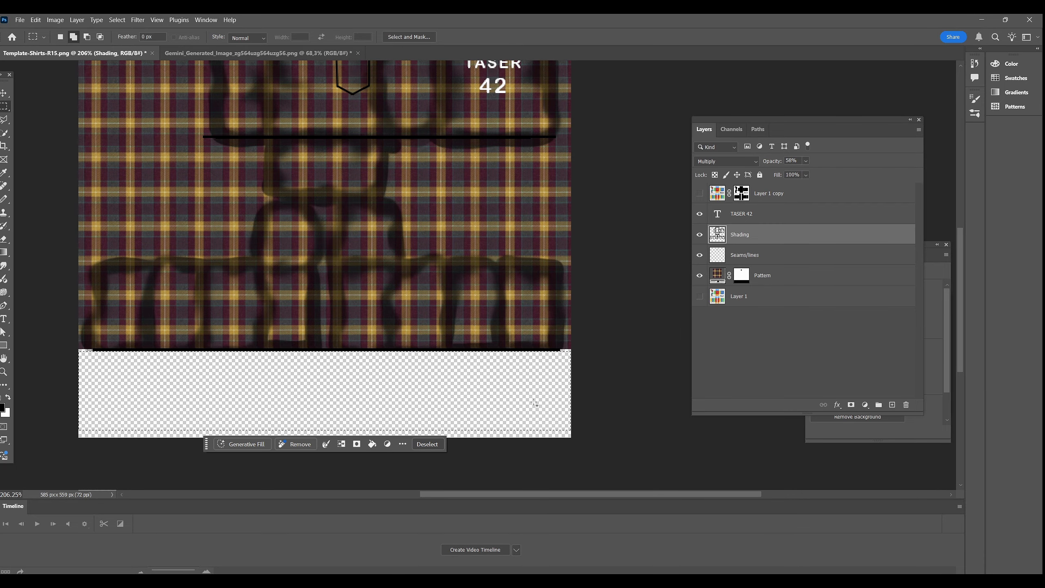
- Show Layer 1 and Layer 1 copy again to check the sleeve panels' lower edges against the template
click(700, 296)
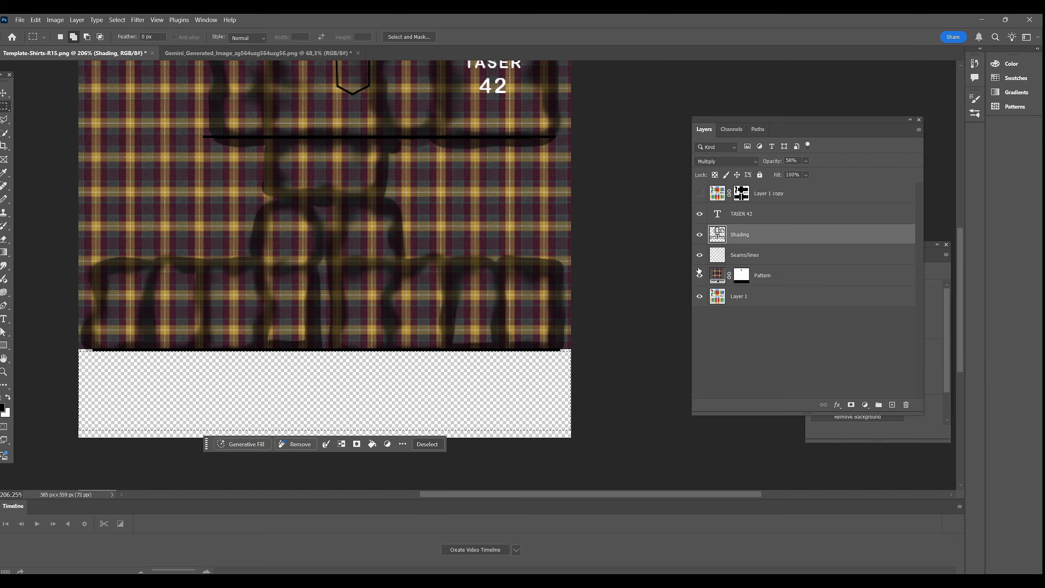
click(700, 193)
scroll(356, 225, down, 5)
scroll(339, 285, up, 2)
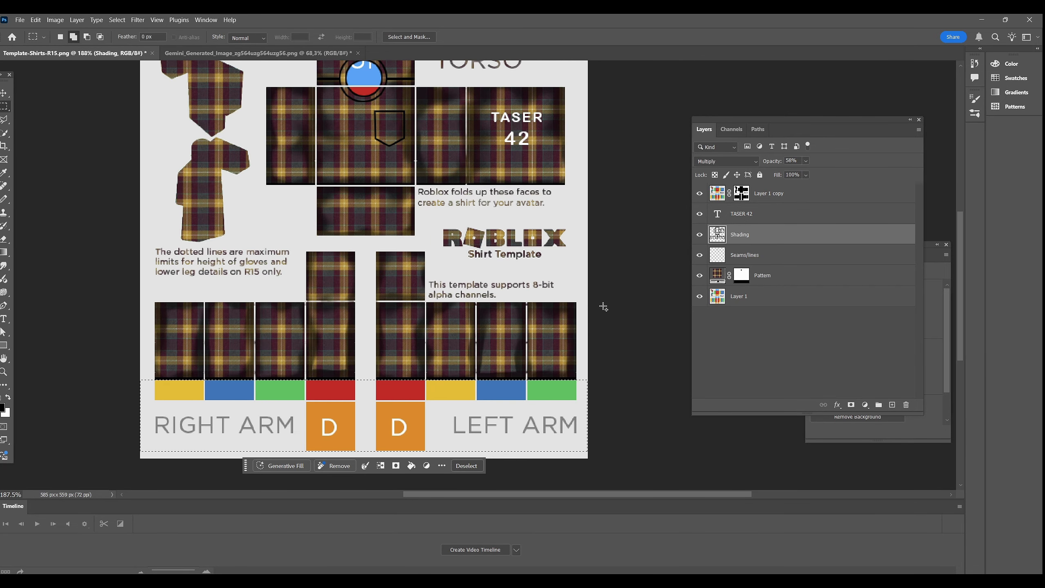
- Hide Layer 1 and Layer 1 copy and clear the rectangular selection below the sleeves
click(700, 297)
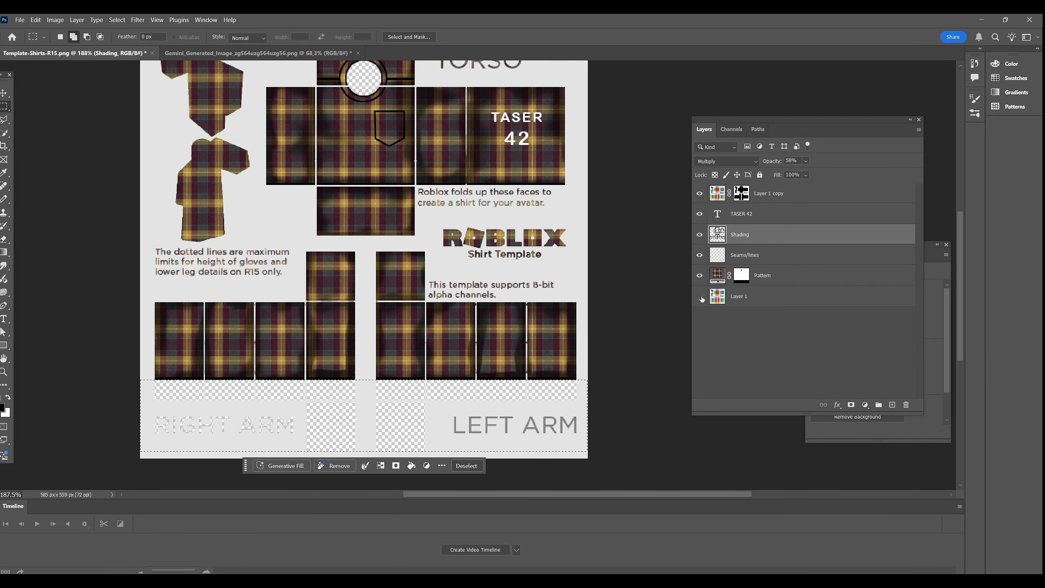
click(699, 194)
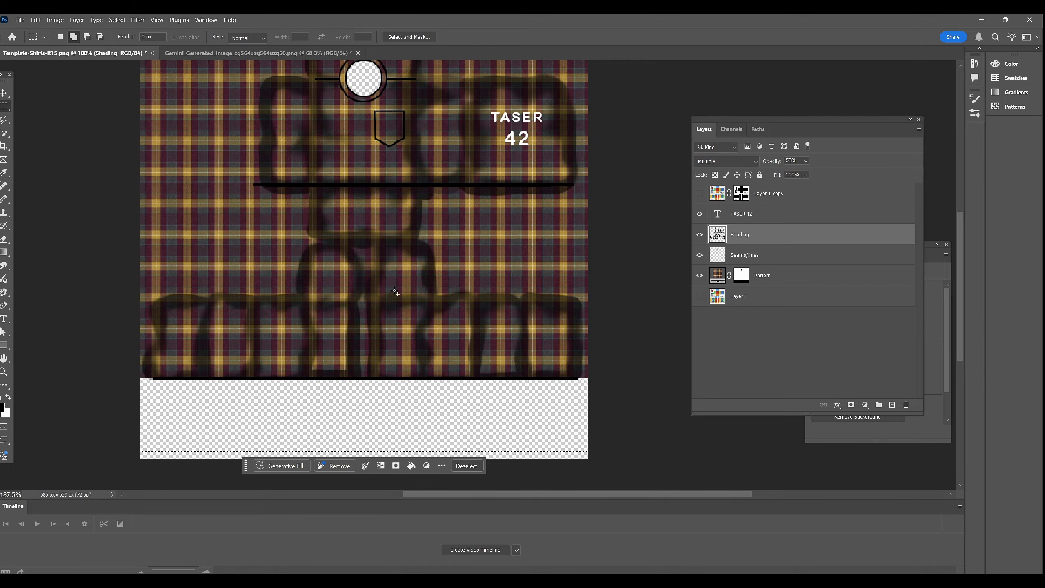
scroll(286, 239, down, 3)
scroll(243, 288, up, 1)
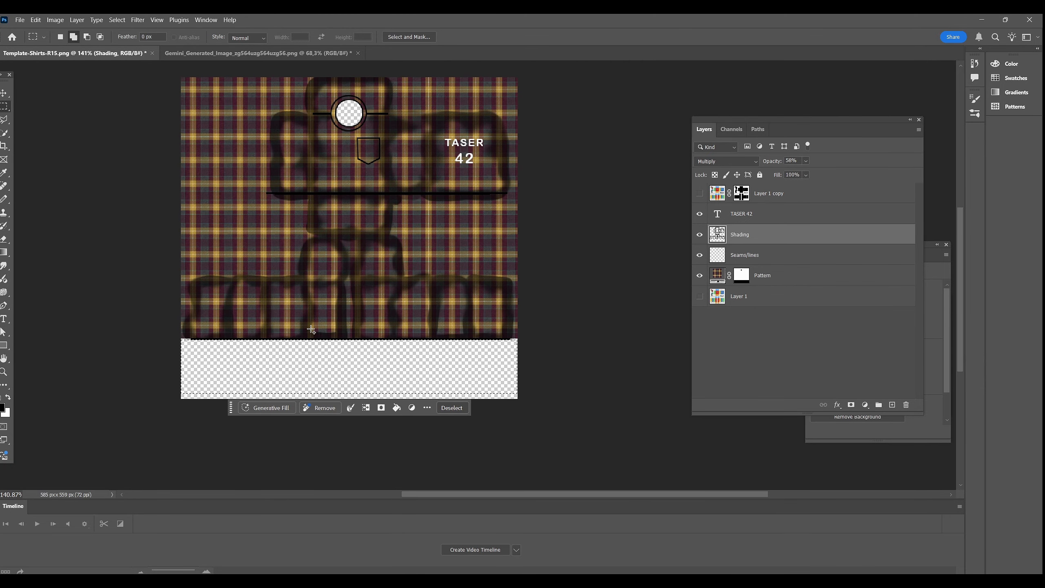
click(321, 331)
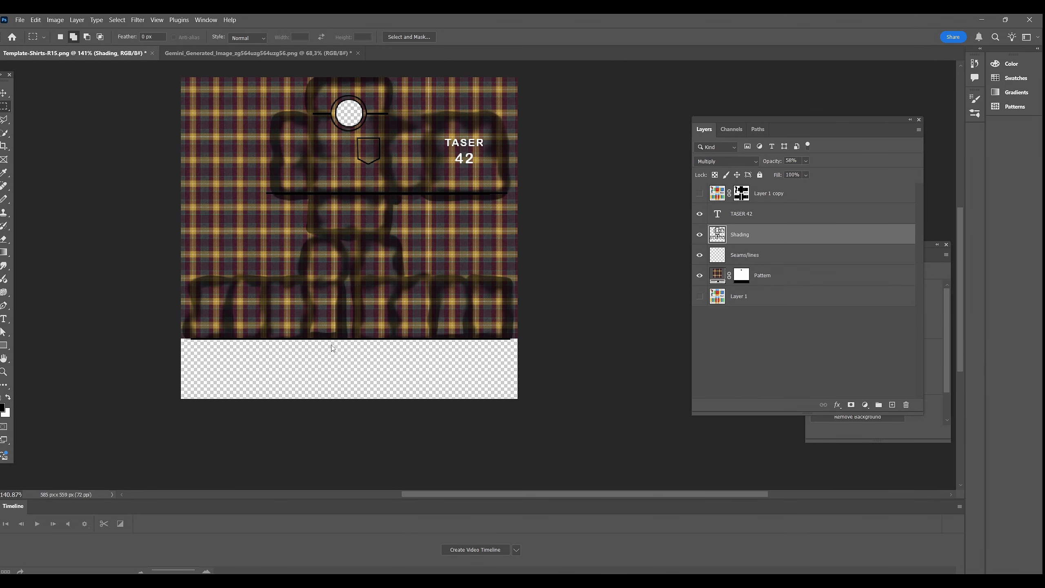
- Save the shirt as the Photoshop file NewFlannelShirt in the 2d templates folder, and close the plaid source image
key(ctrl+shift+s)
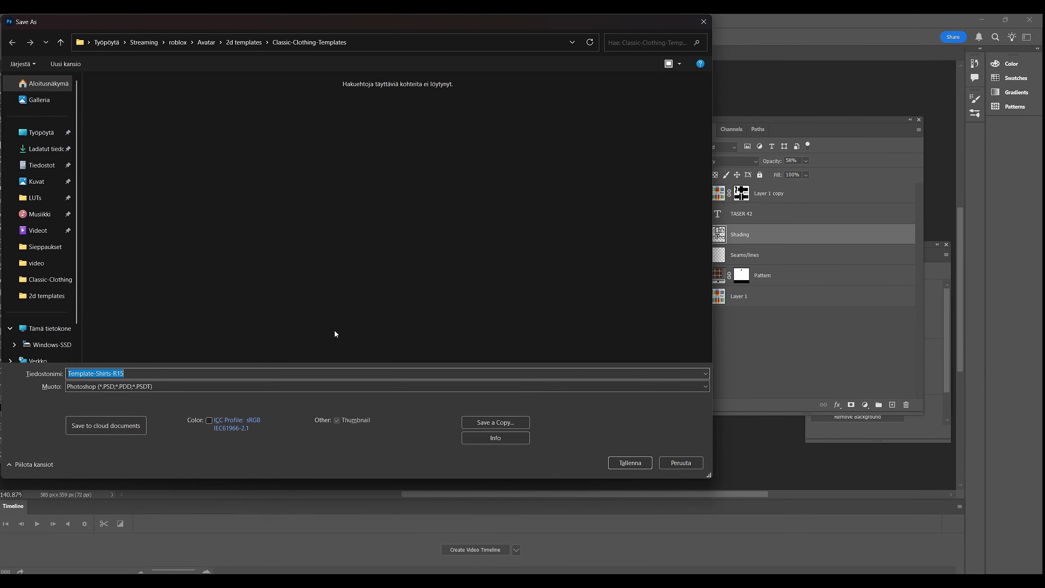
click(53, 280)
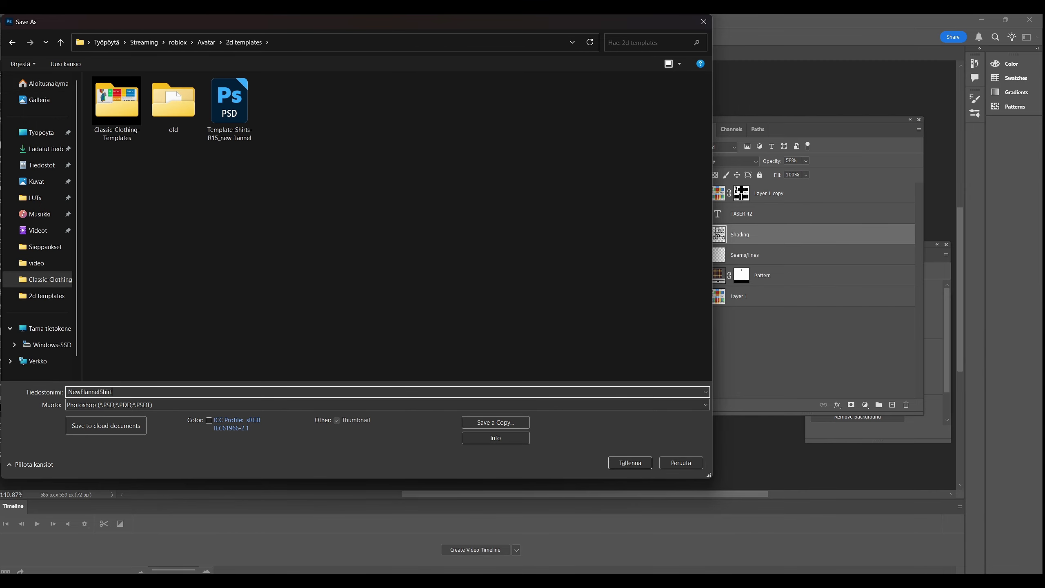
key(Return)
key(Return)
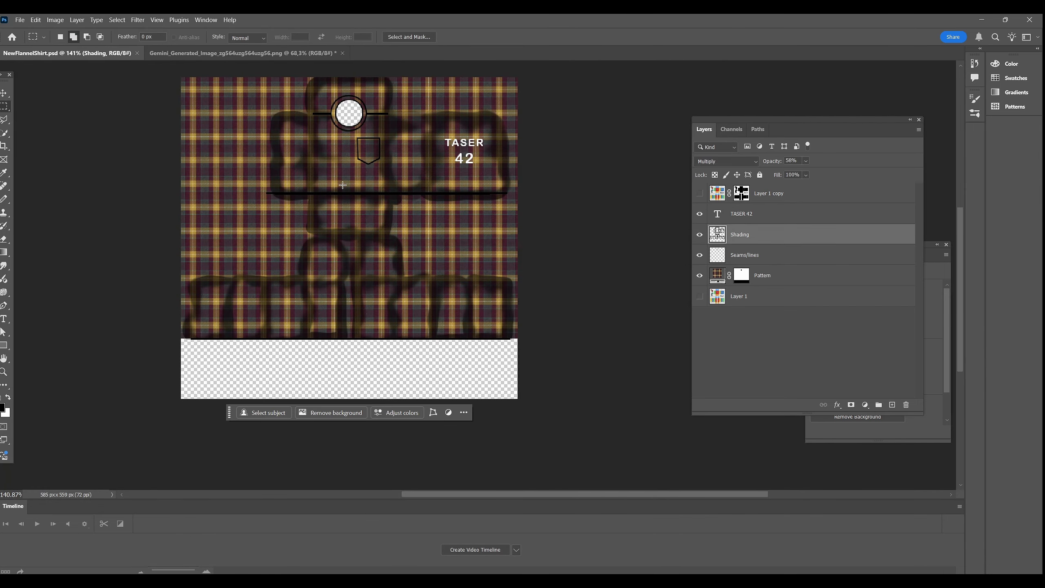
click(336, 53)
click(341, 53)
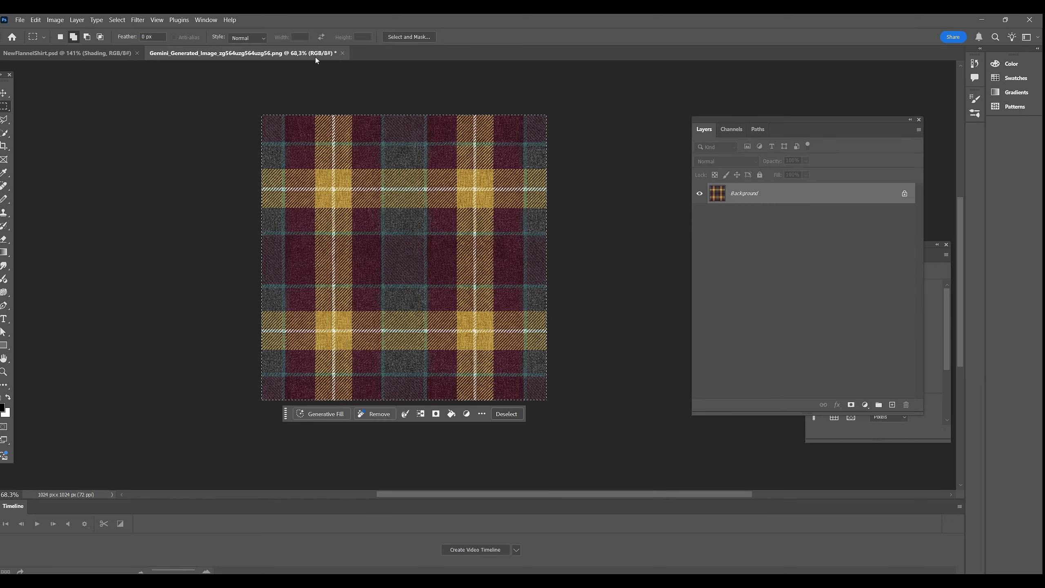
- Export the shirt as a PNG named NewFlannelShirt into the 2d templates folder, and close the document
click(20, 20)
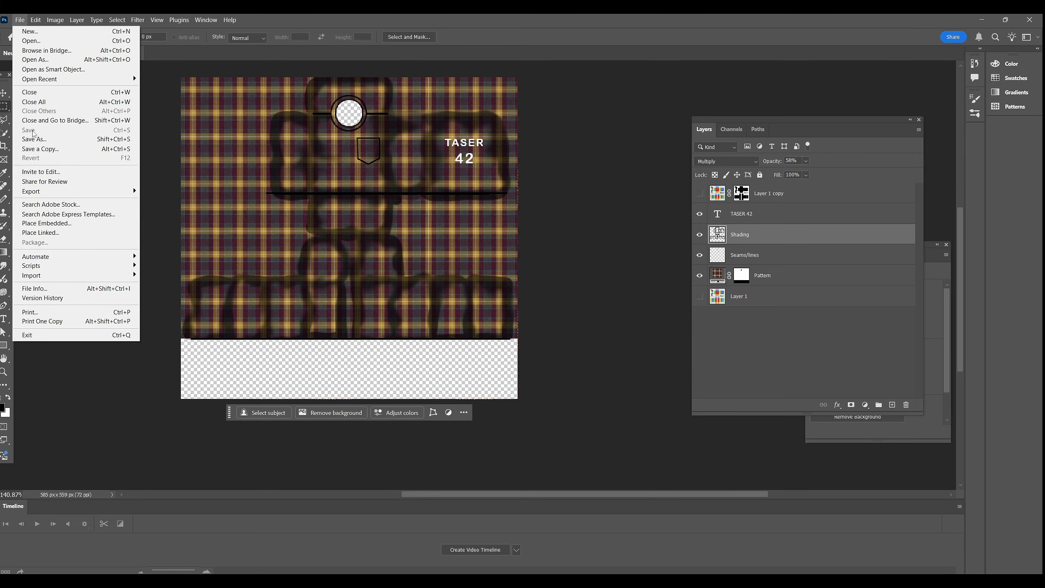
mouse_move(44, 193)
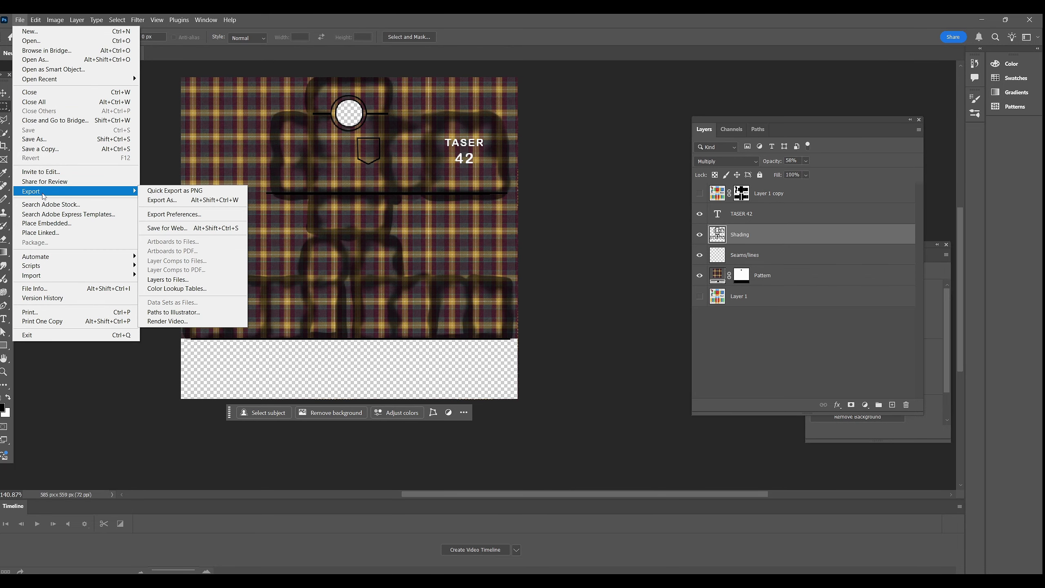
click(166, 201)
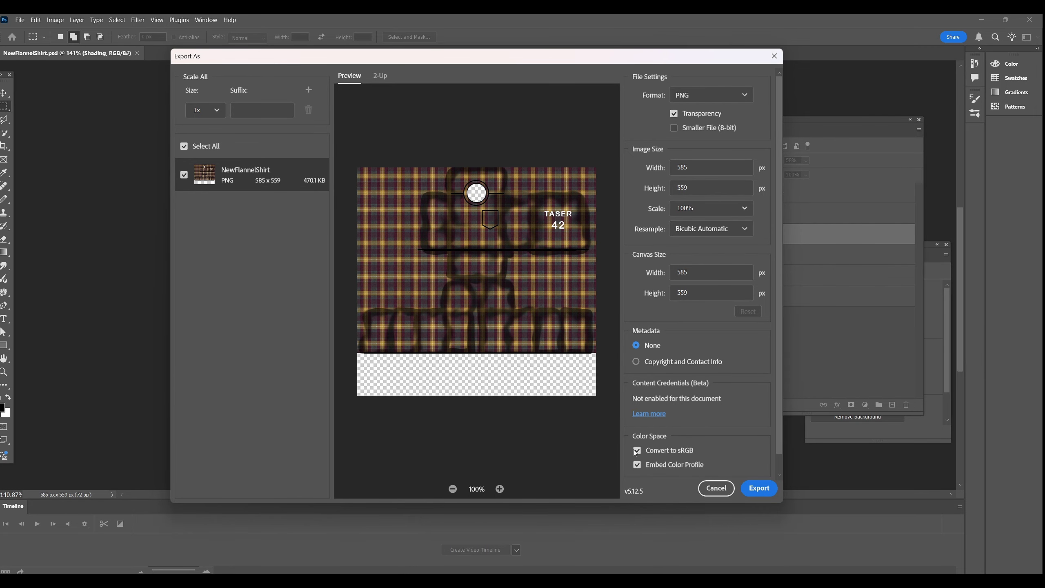
key(Return)
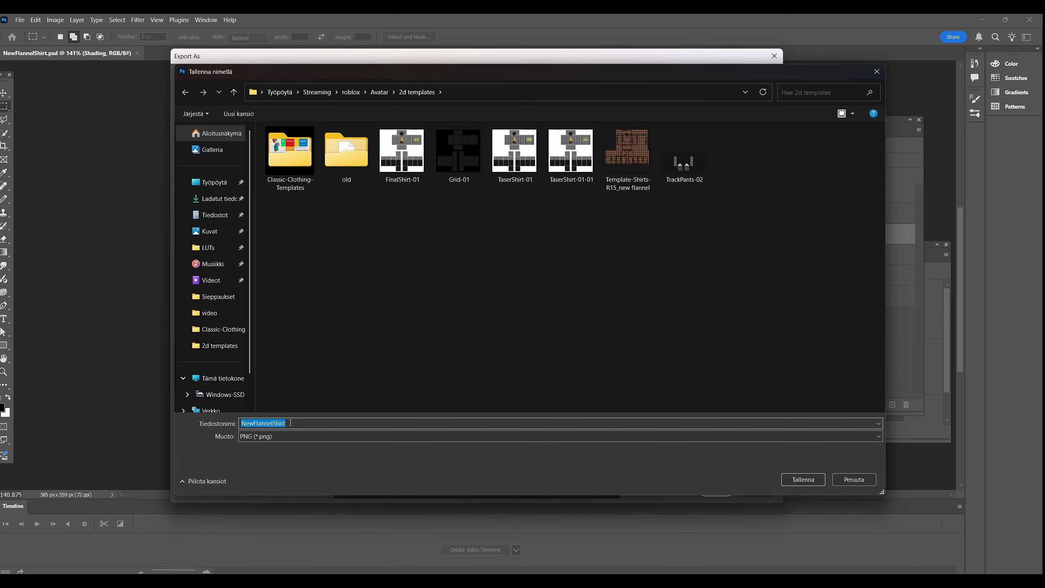
key(Return)
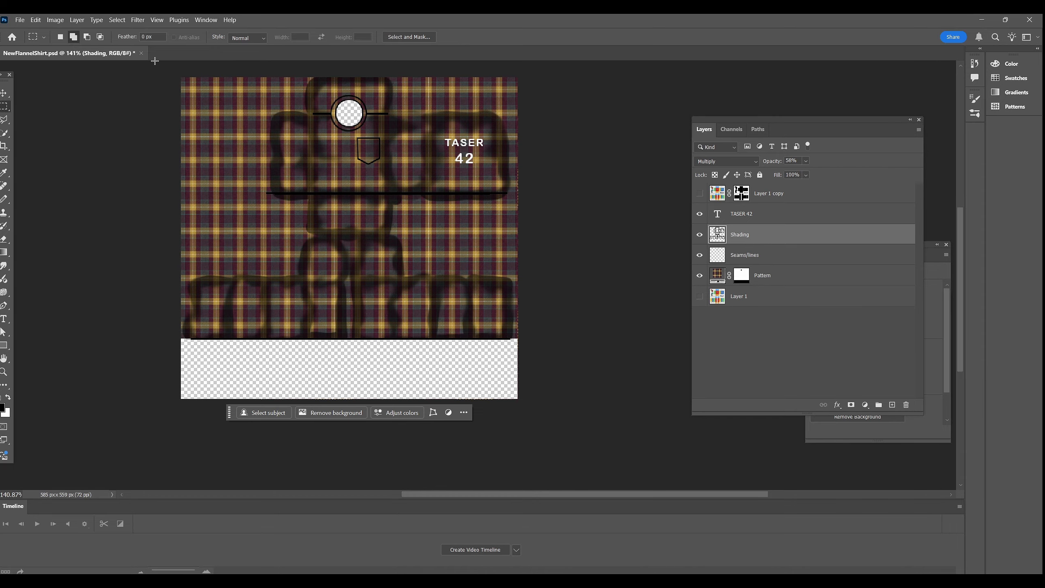
click(142, 53)
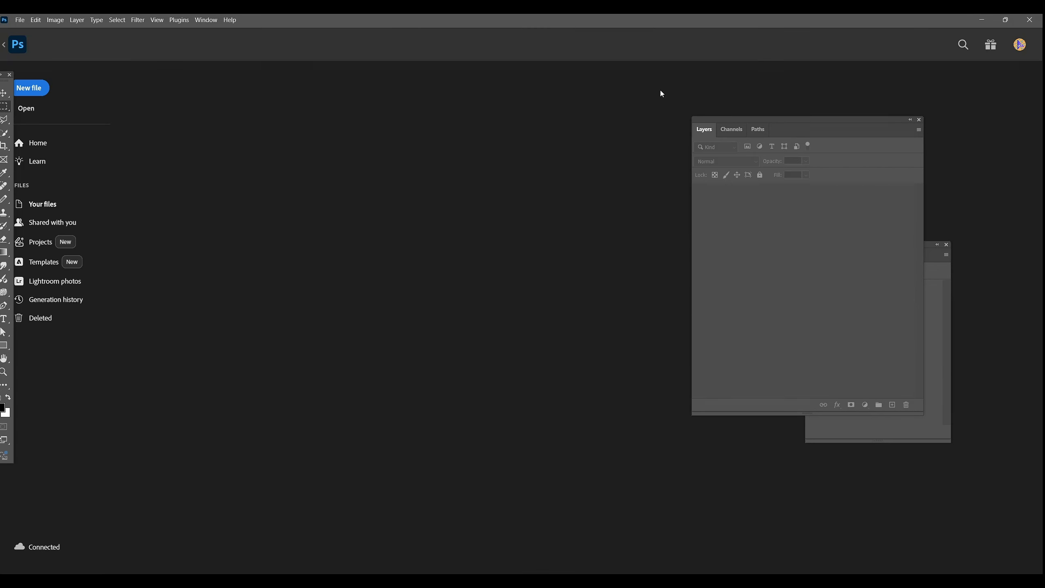
- Switch to Roblox Studio, open the most recent Untitled Game, and select the NOOB123 character
click(978, 17)
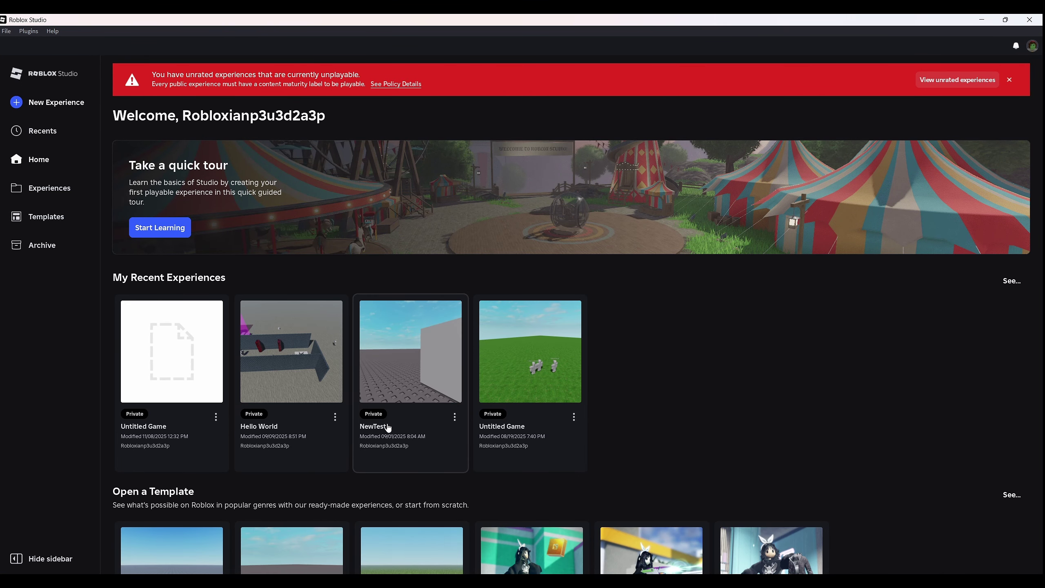
click(195, 379)
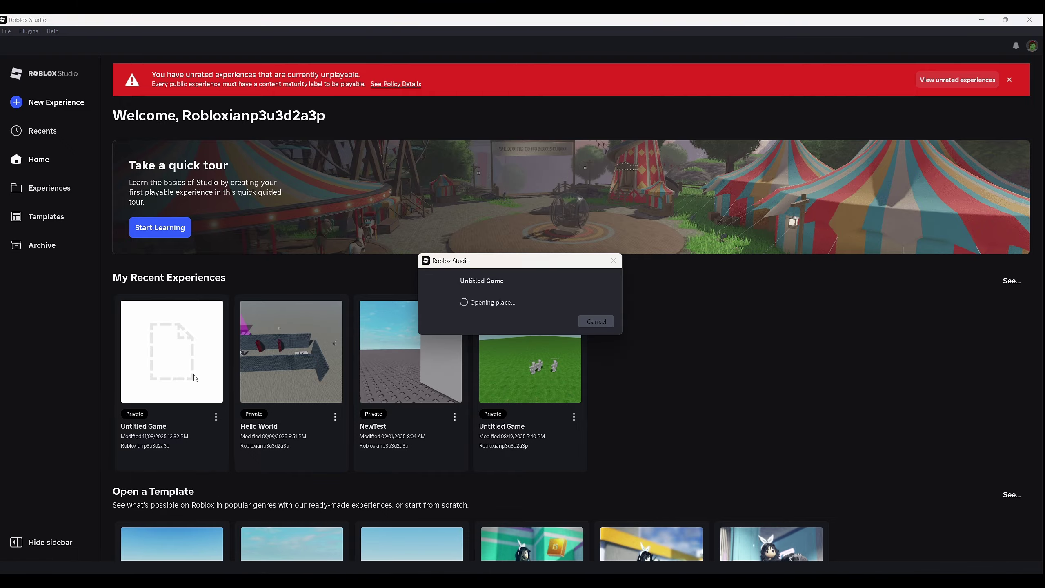
scroll(524, 423, down, 2)
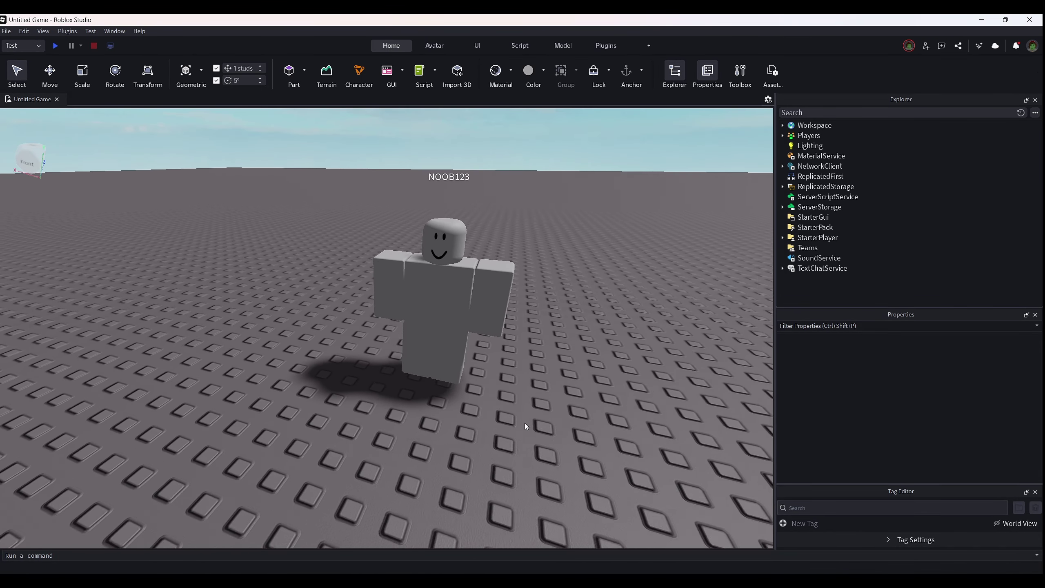
scroll(524, 423, up, 3)
click(442, 239)
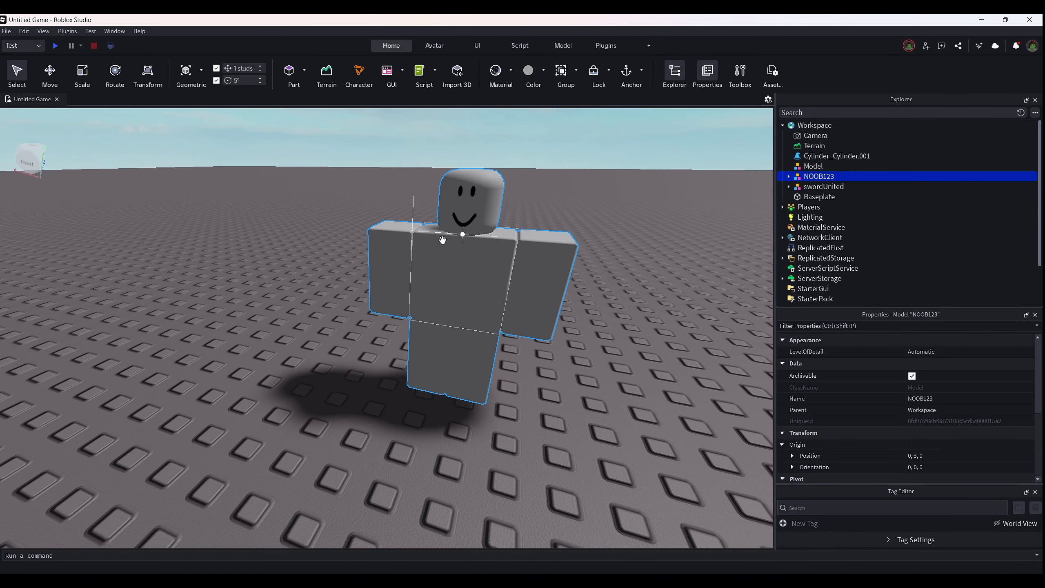
scroll(285, 162, down, 1)
- Spawn an R6 character for the username noob with the Load Character plugin
click(606, 45)
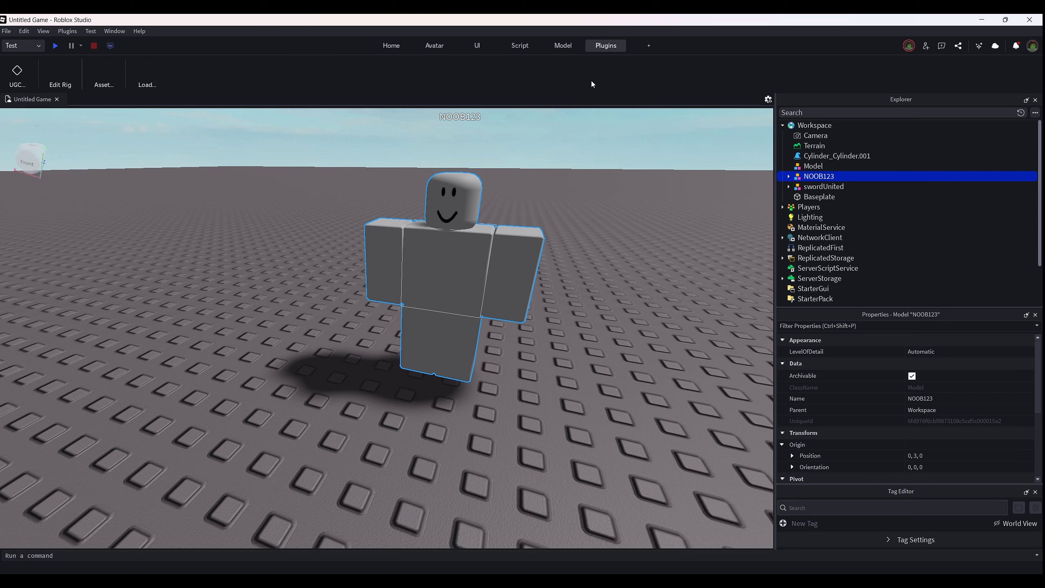
click(103, 81)
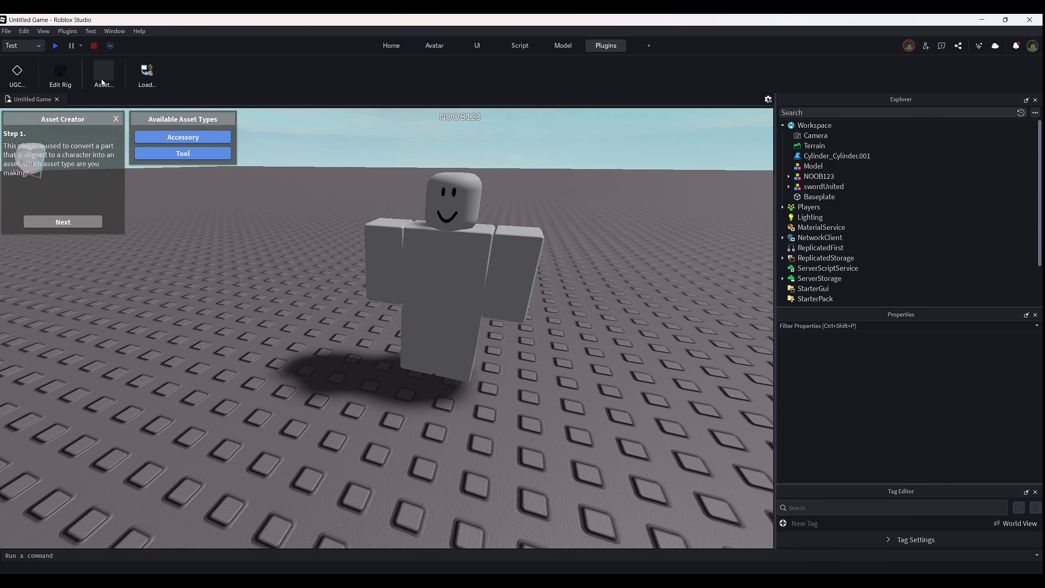
click(150, 75)
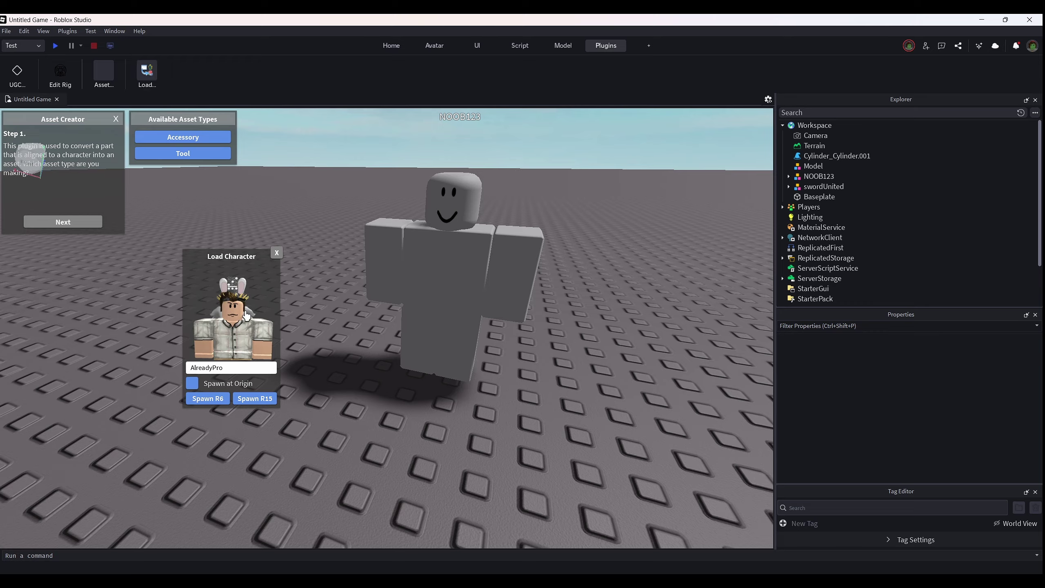
double_click(231, 367)
text(boo)
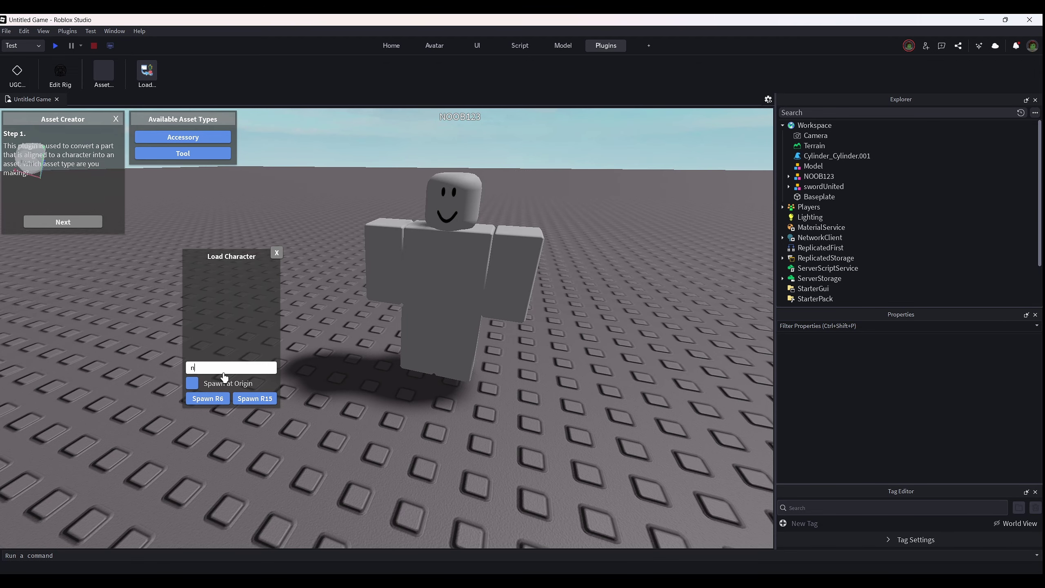
click(221, 399)
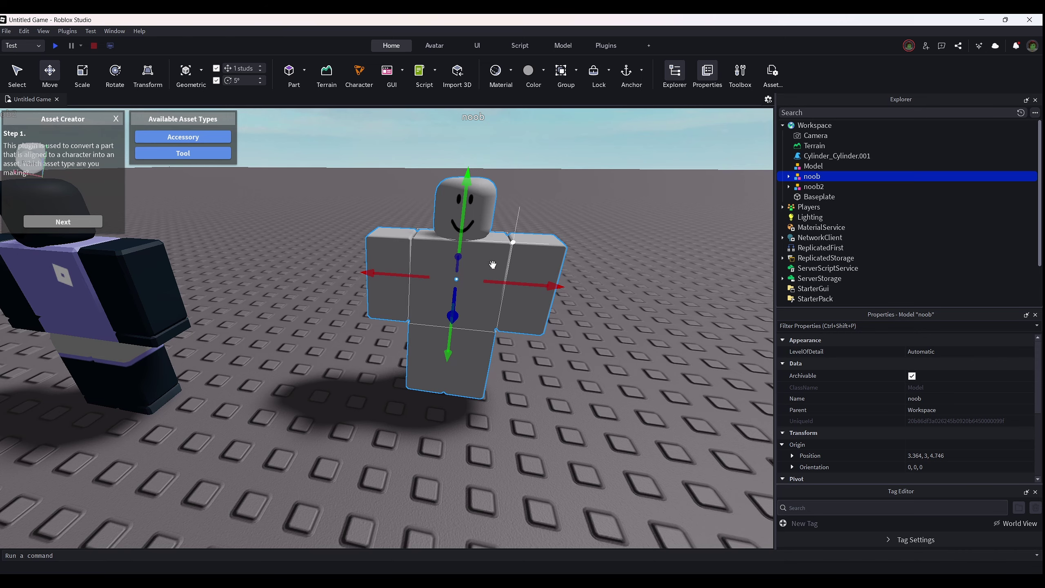
- Add a Shirt object to the noob model and start choosing a new image file for its ShirtTemplate
click(821, 178)
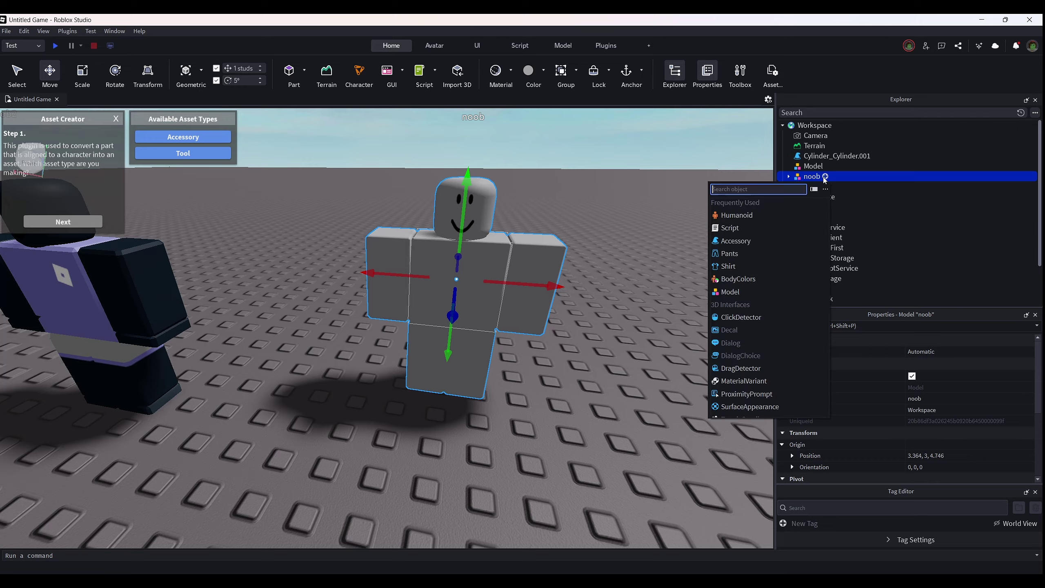
click(743, 265)
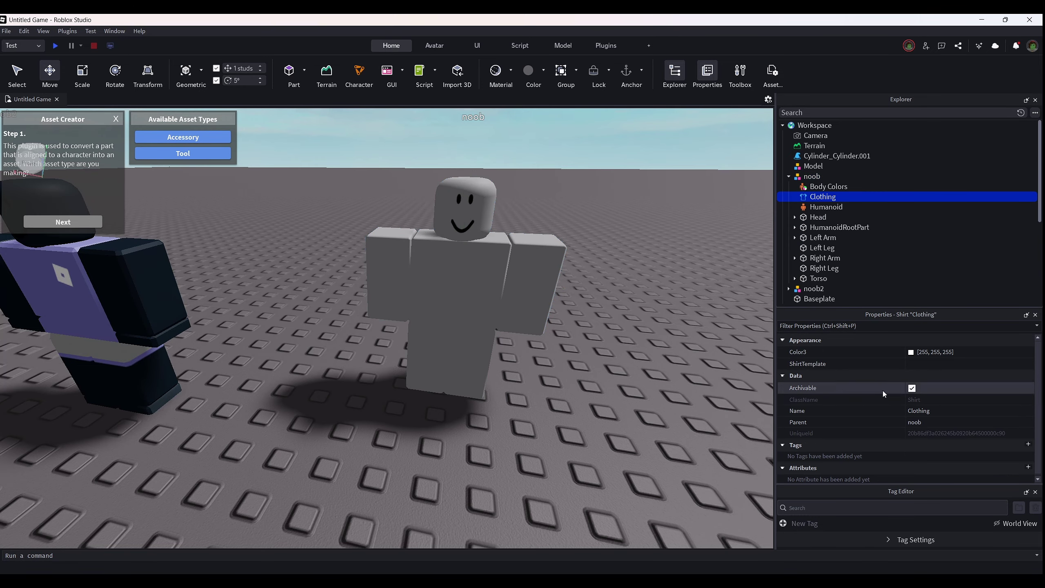
click(910, 366)
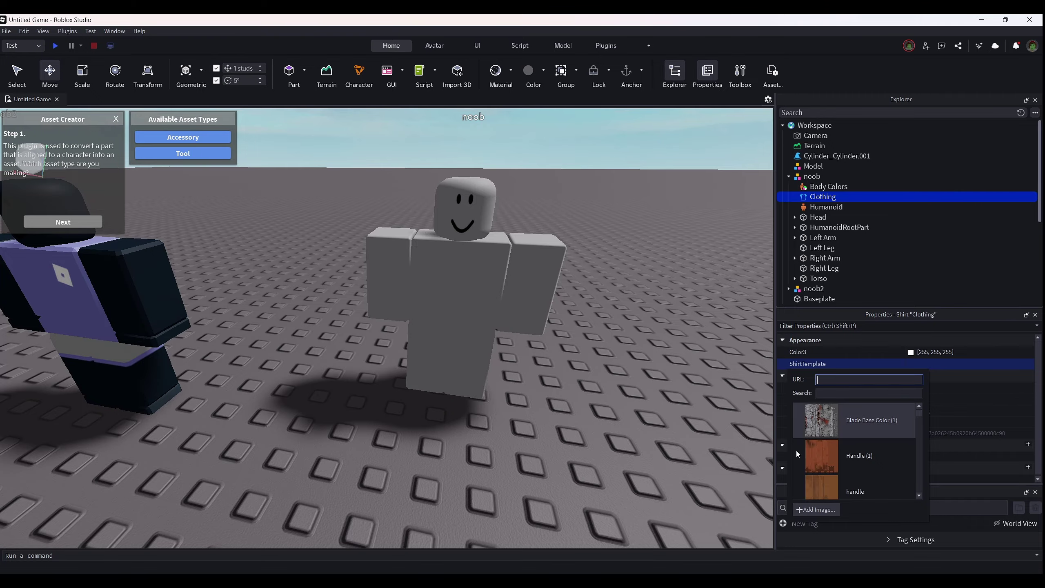
click(807, 510)
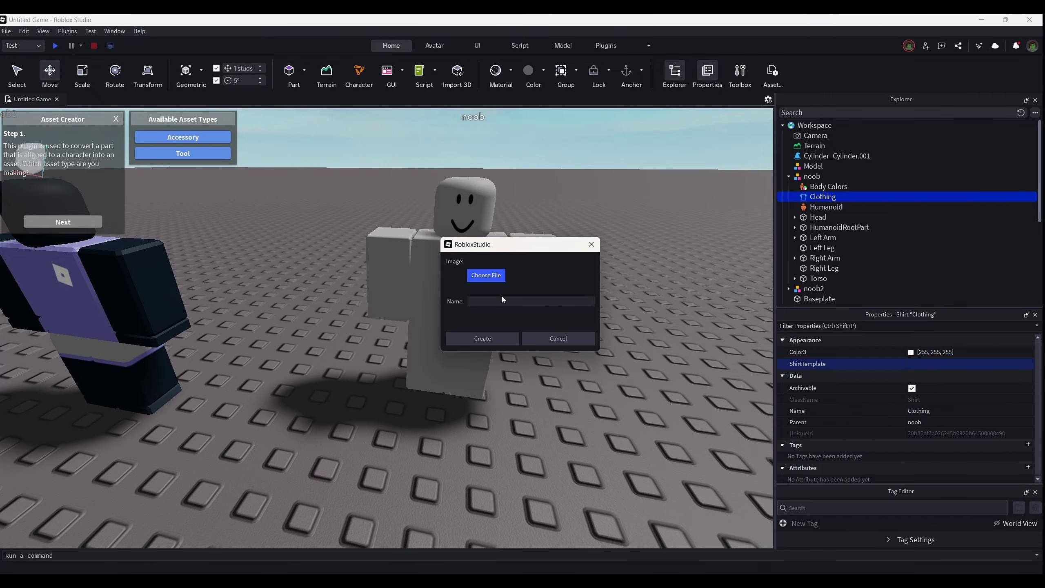
click(489, 276)
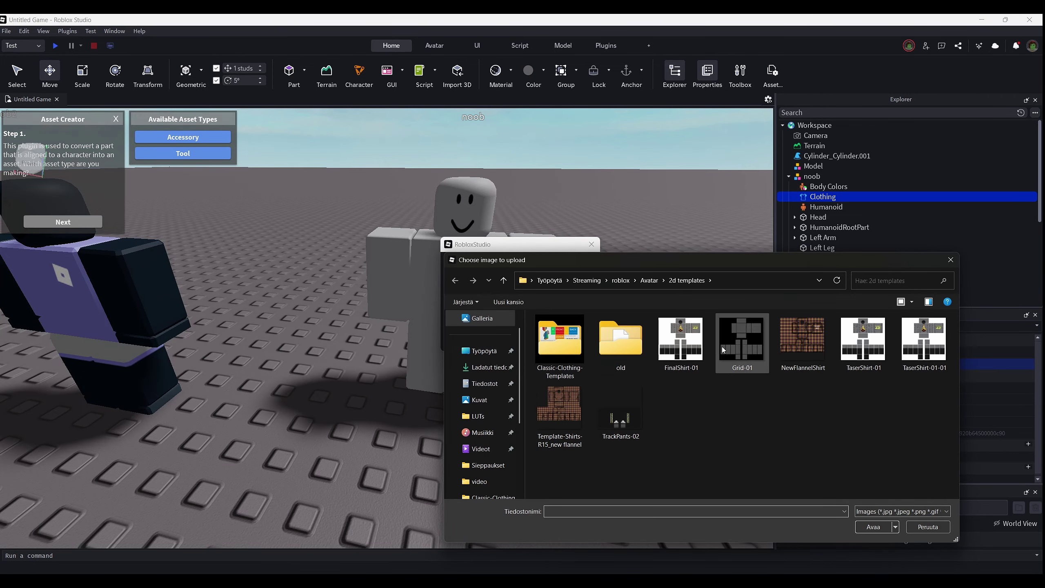